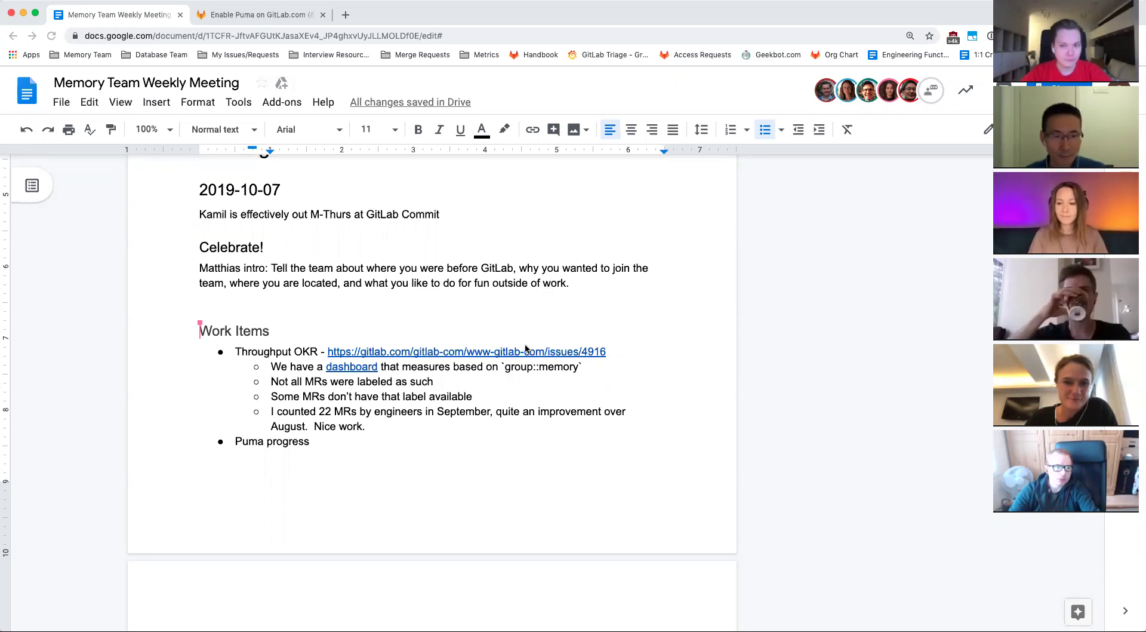
Open GitLab issue #4916, the FY20-Q3 Memory Team throughput OKR, in a new tab from the agenda link
left_click(521, 353)
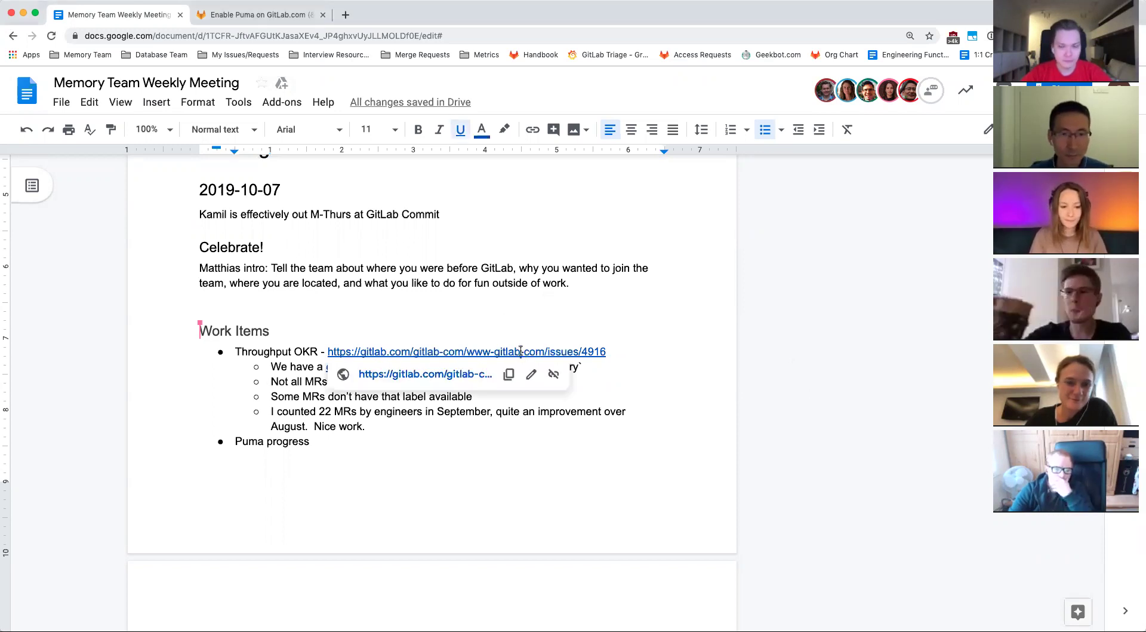
left_click(464, 374)
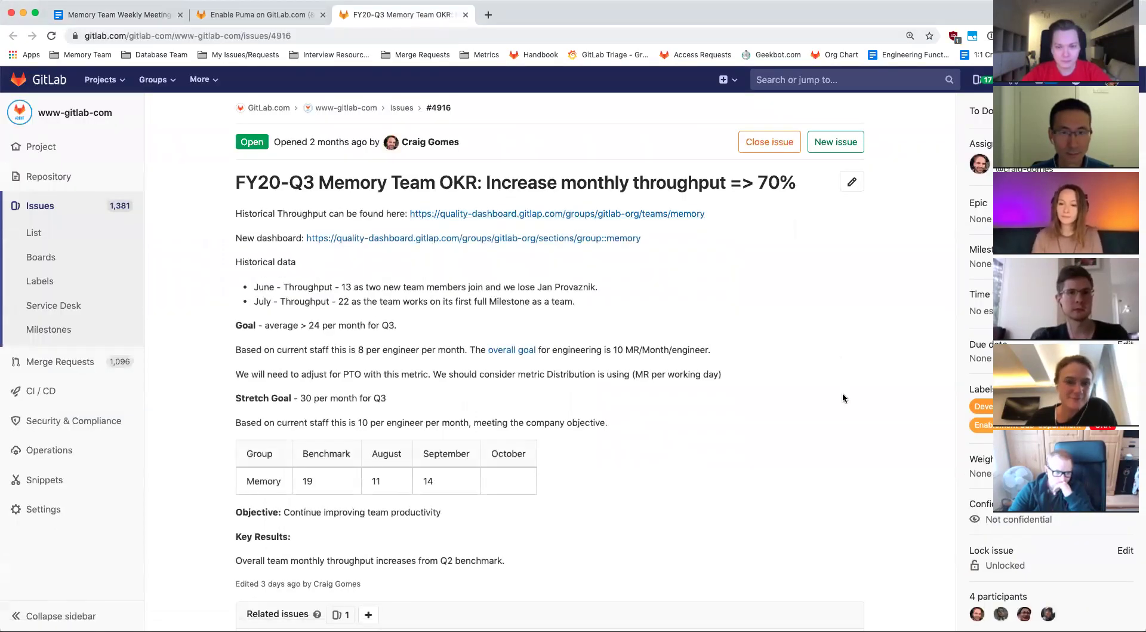
Read through issue #4916's throughput discussion, then switch to the Enable Puma on GitLab.com epic &78
scroll(844, 397, "down", 3)
scroll(843, 398, "down", 5)
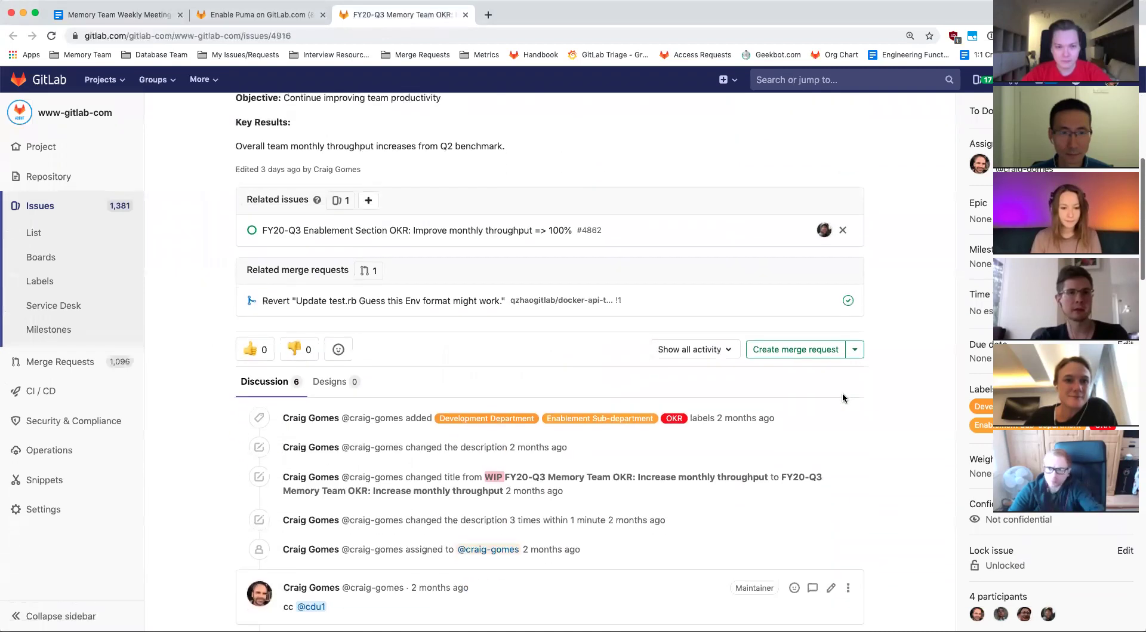
scroll(843, 397, "up", 3)
scroll(843, 396, "up", 5)
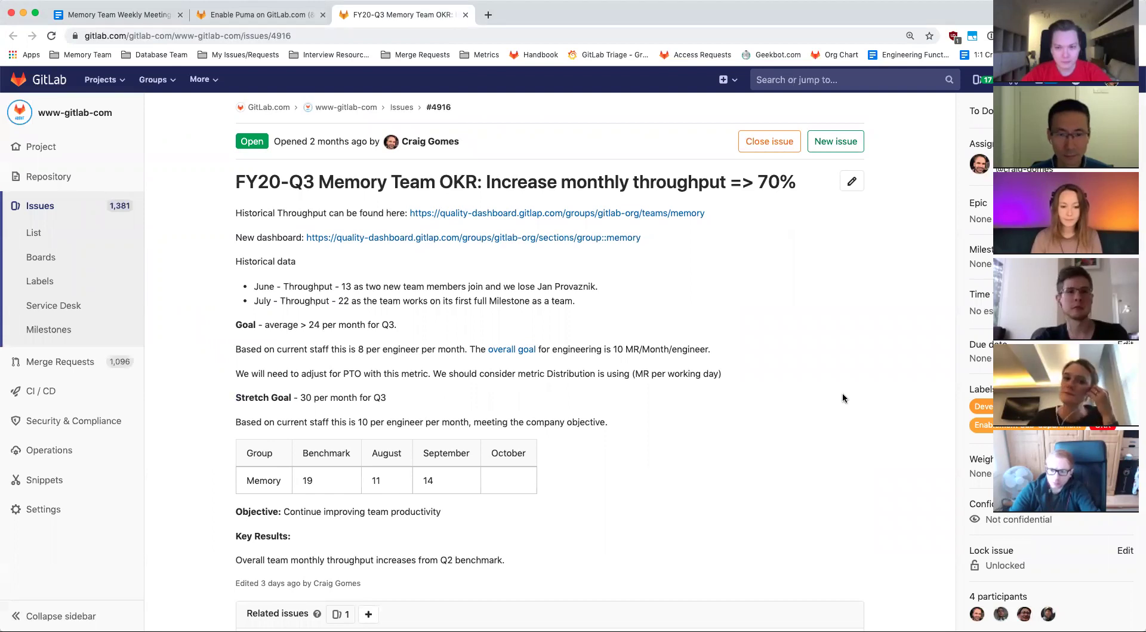
scroll(793, 388, "down", 15)
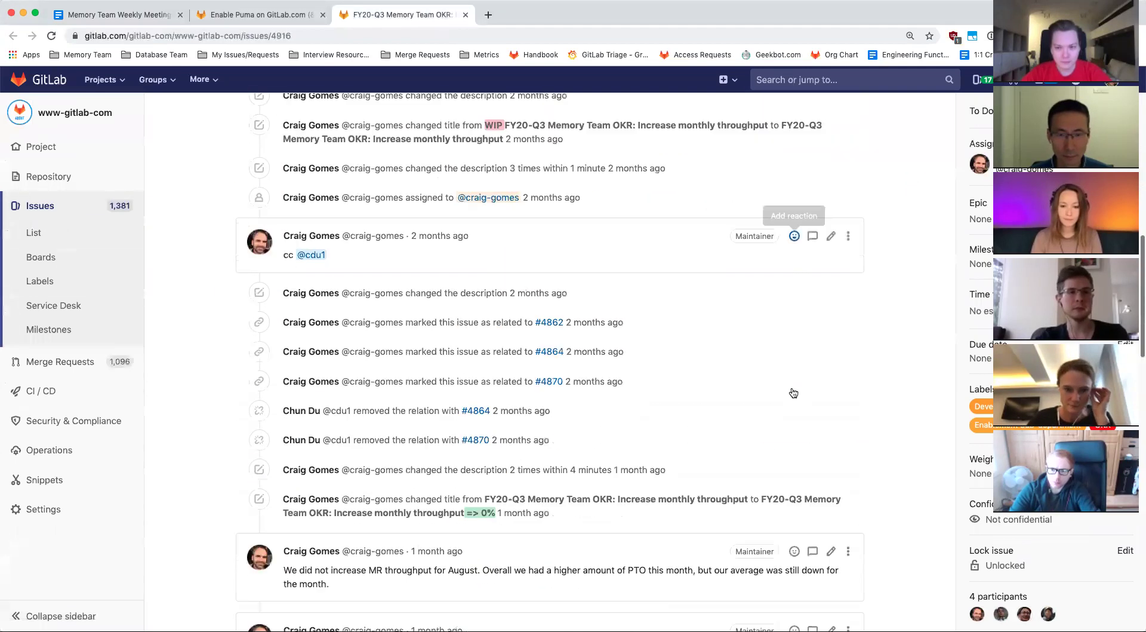
scroll(793, 388, "down", 15)
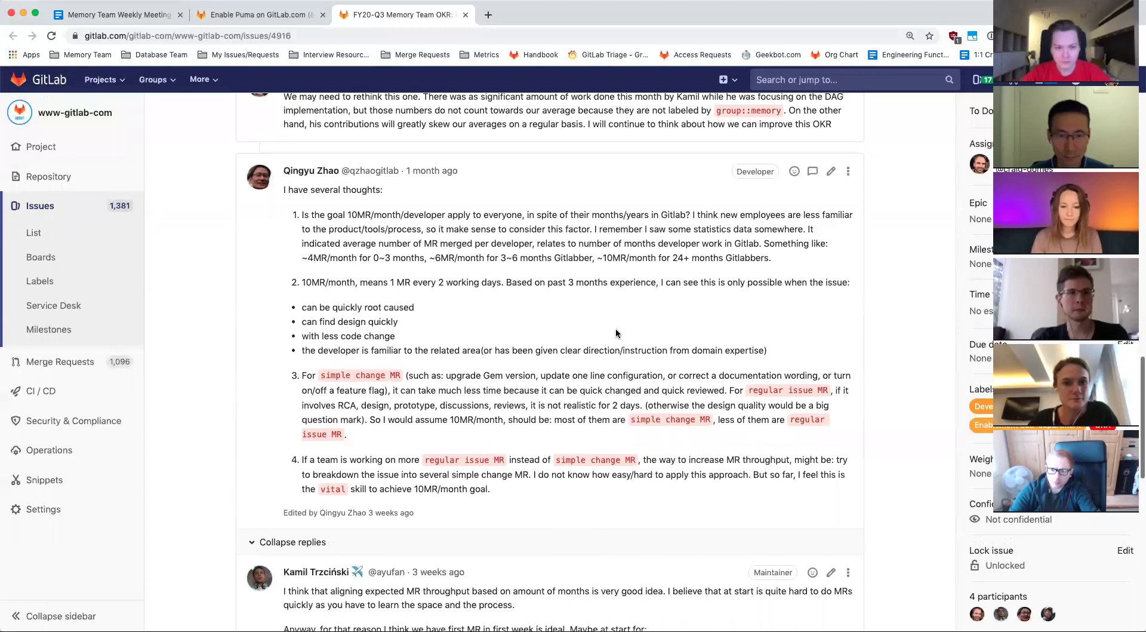
scroll(615, 330, "down", 2)
scroll(616, 333, "up", 5)
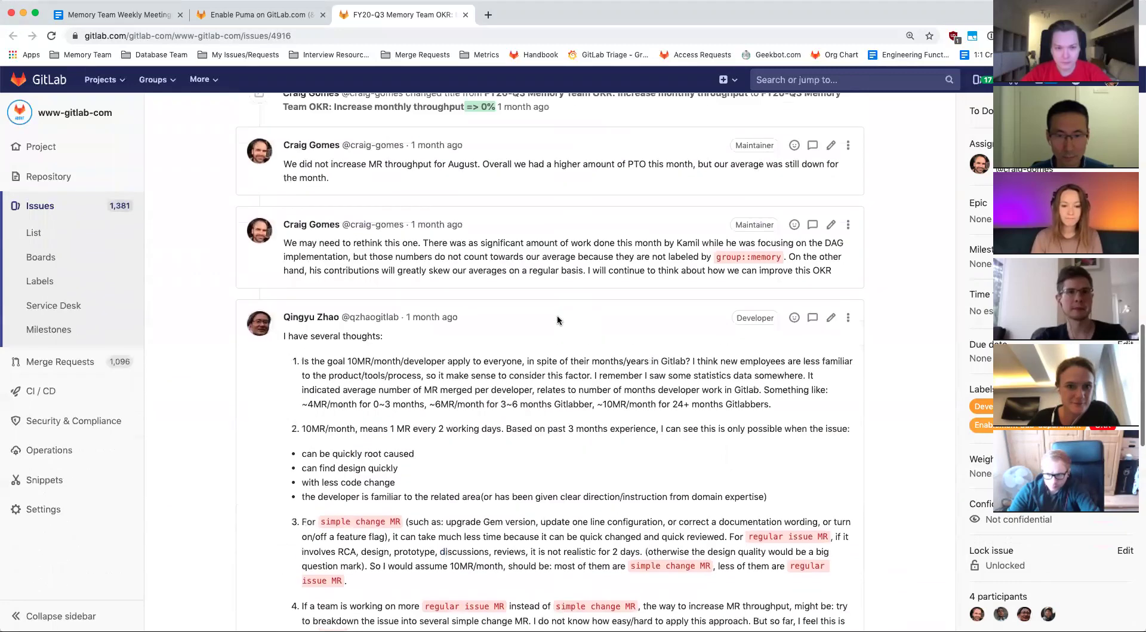
scroll(558, 321, "up", 15)
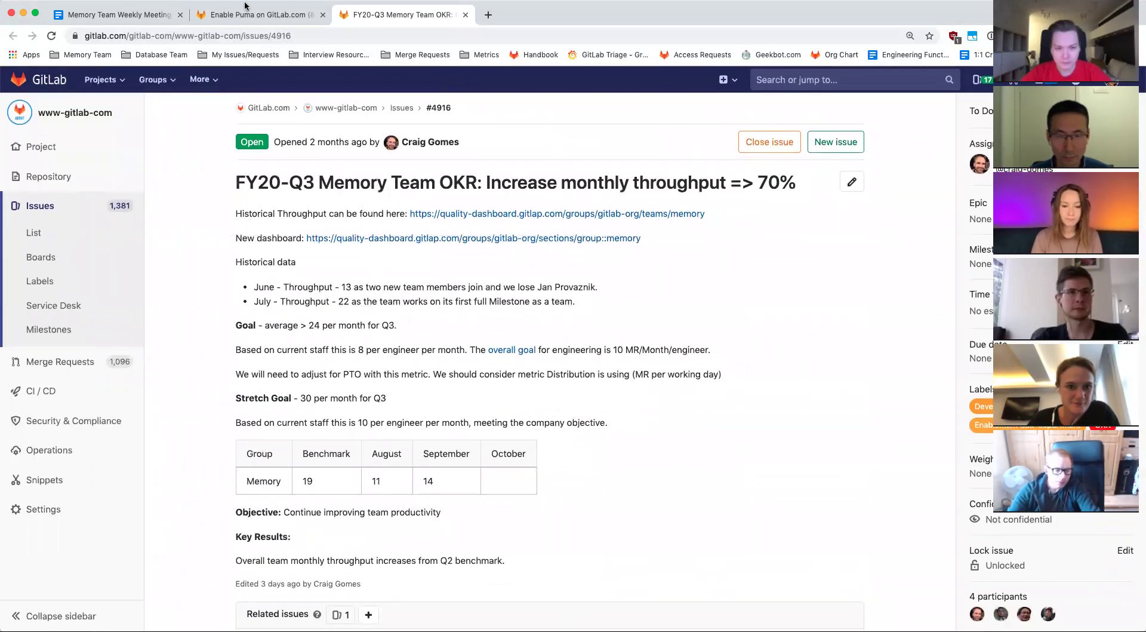
left_click(245, 8)
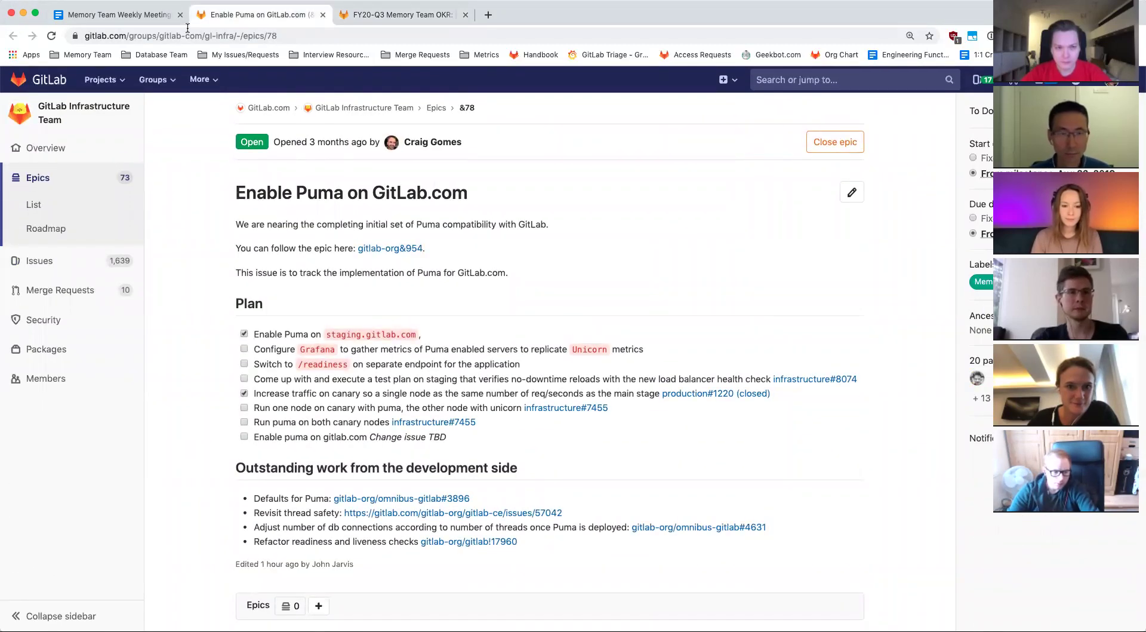
From the agenda's 'dashboard' link, open the group::memory quality dashboard in its own tab
left_click(128, 16)
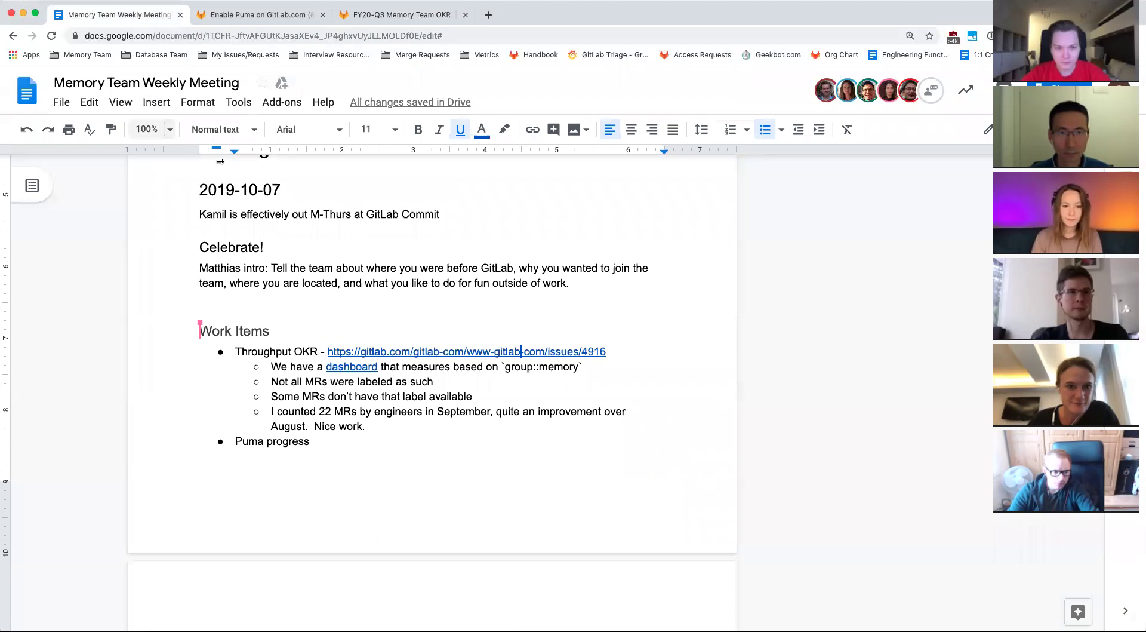
left_click(392, 354)
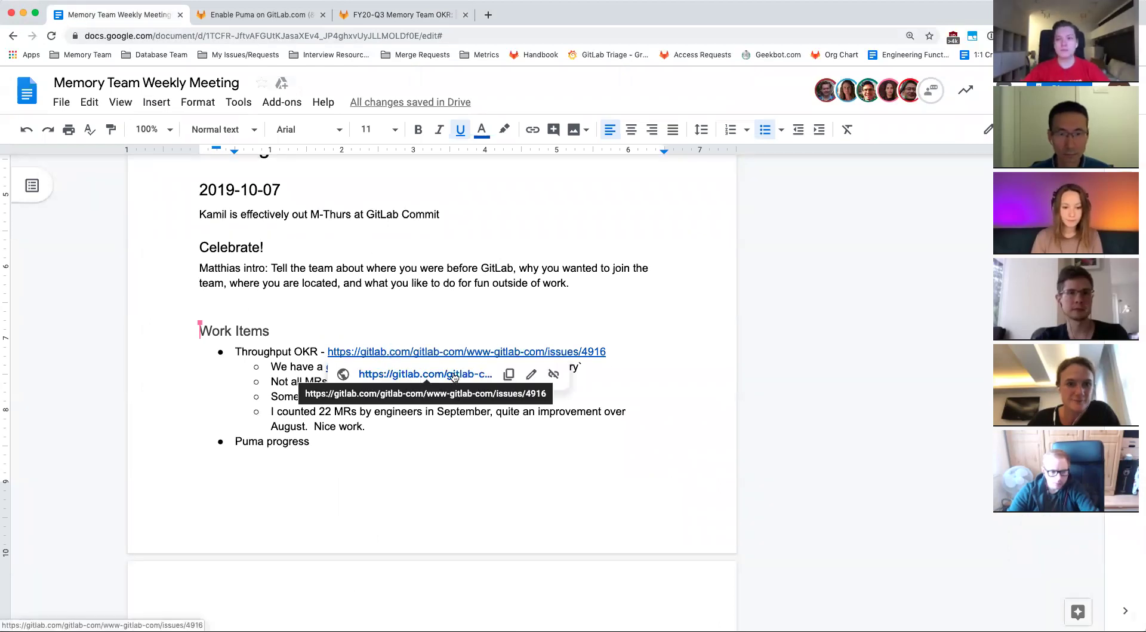
left_click(346, 368)
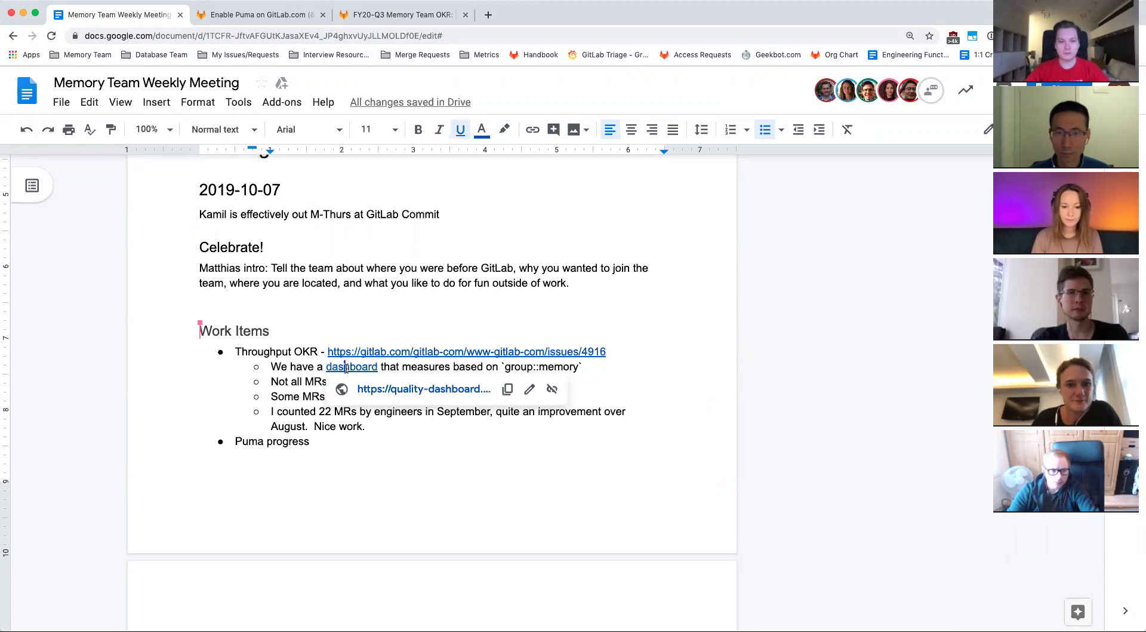
left_click(412, 389)
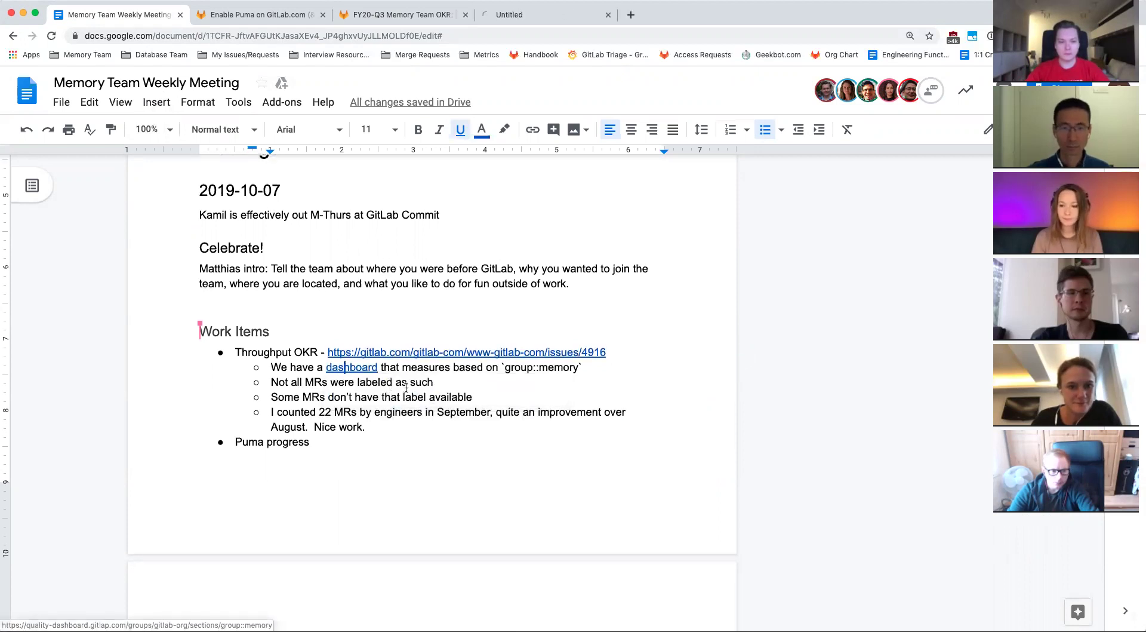
left_click(522, 23)
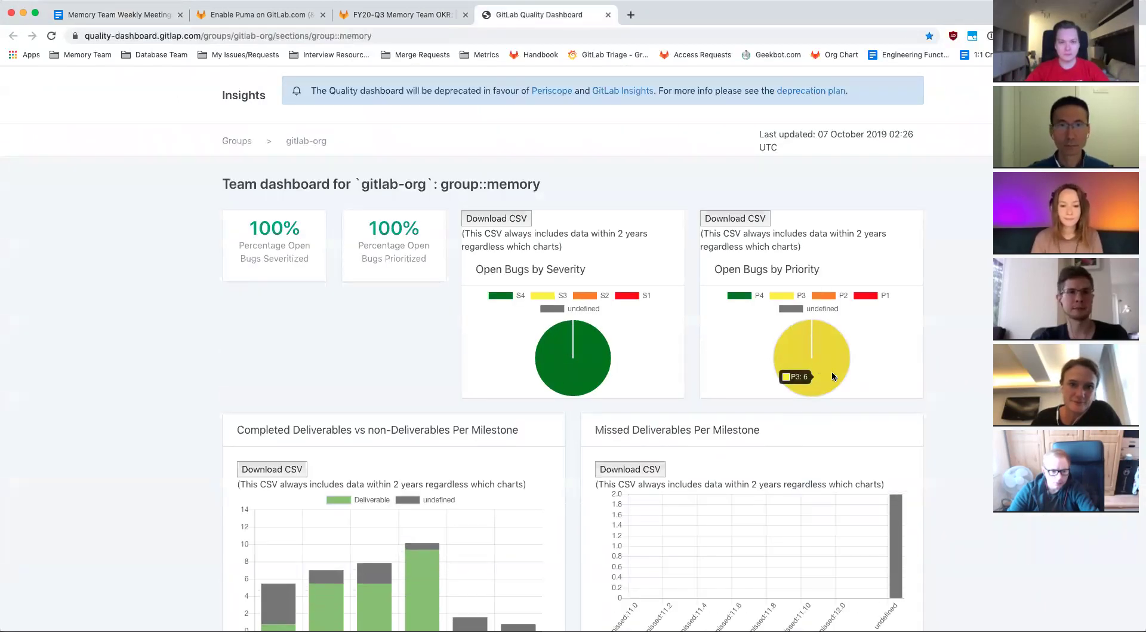
Inspect the group::memory Monthly Throughput chart, then go back to the meeting agenda
scroll(867, 427, "down", 7)
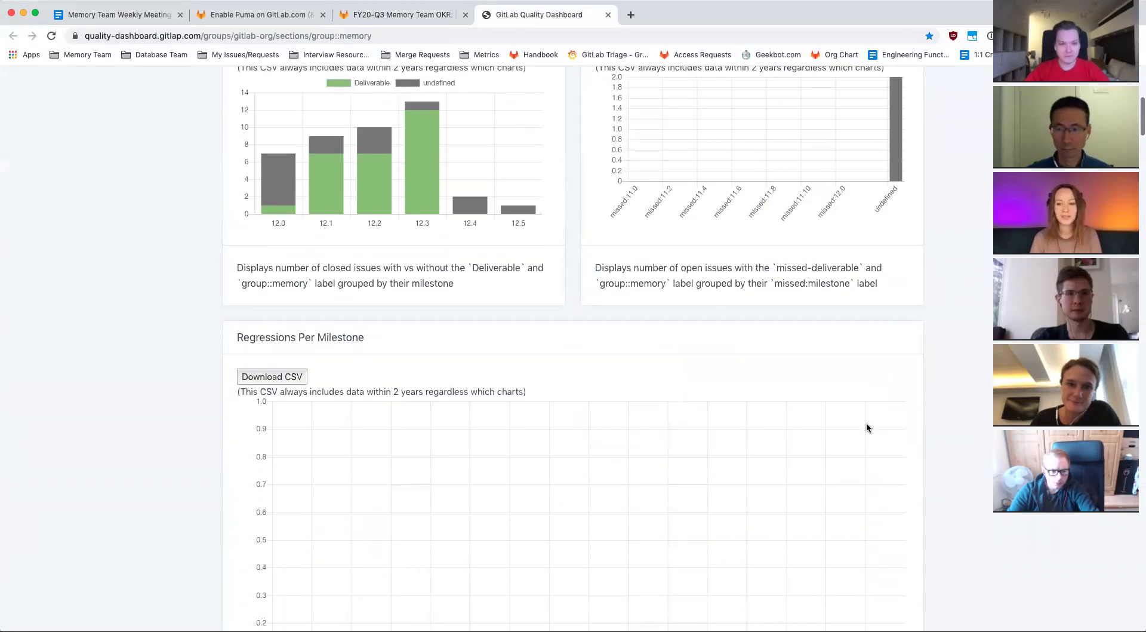
scroll(867, 427, "down", 18)
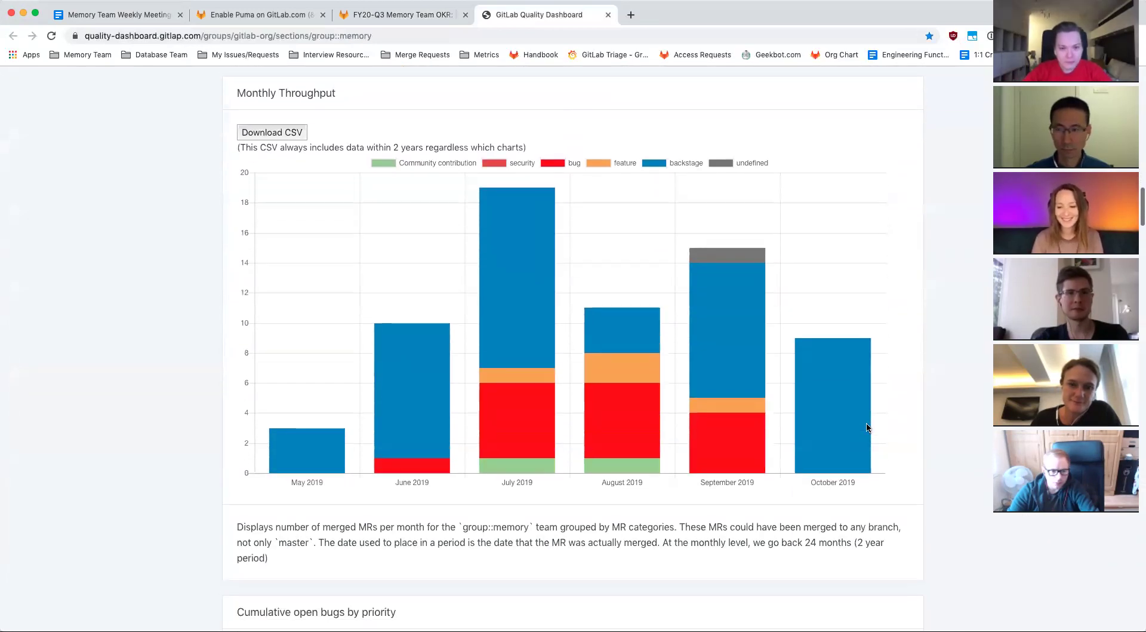
mouse_move(724, 357)
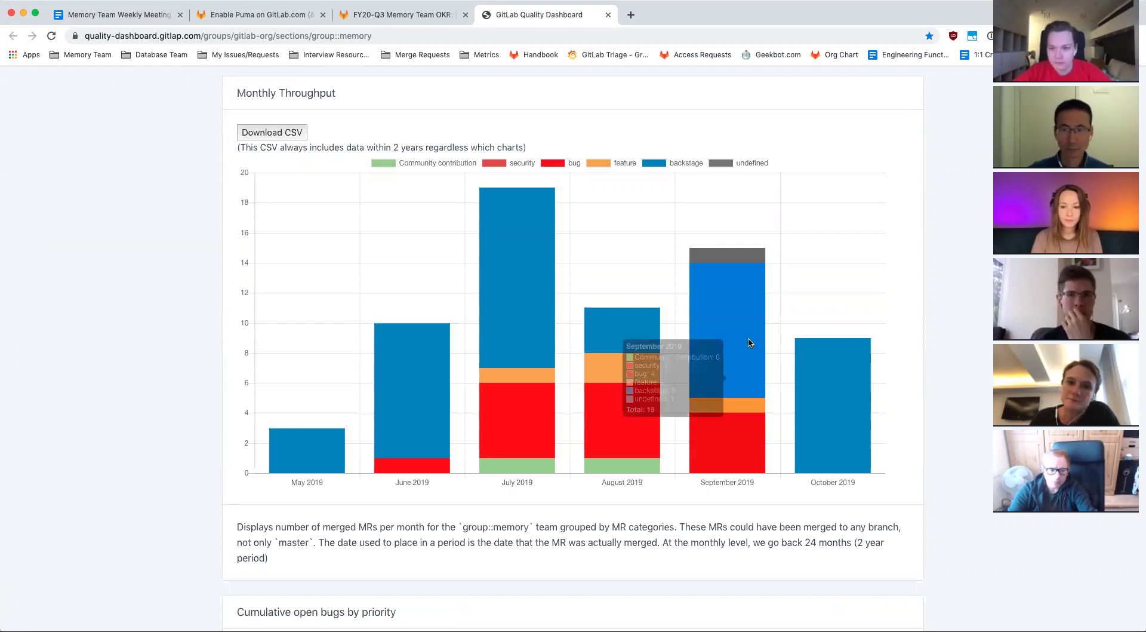
mouse_move(834, 372)
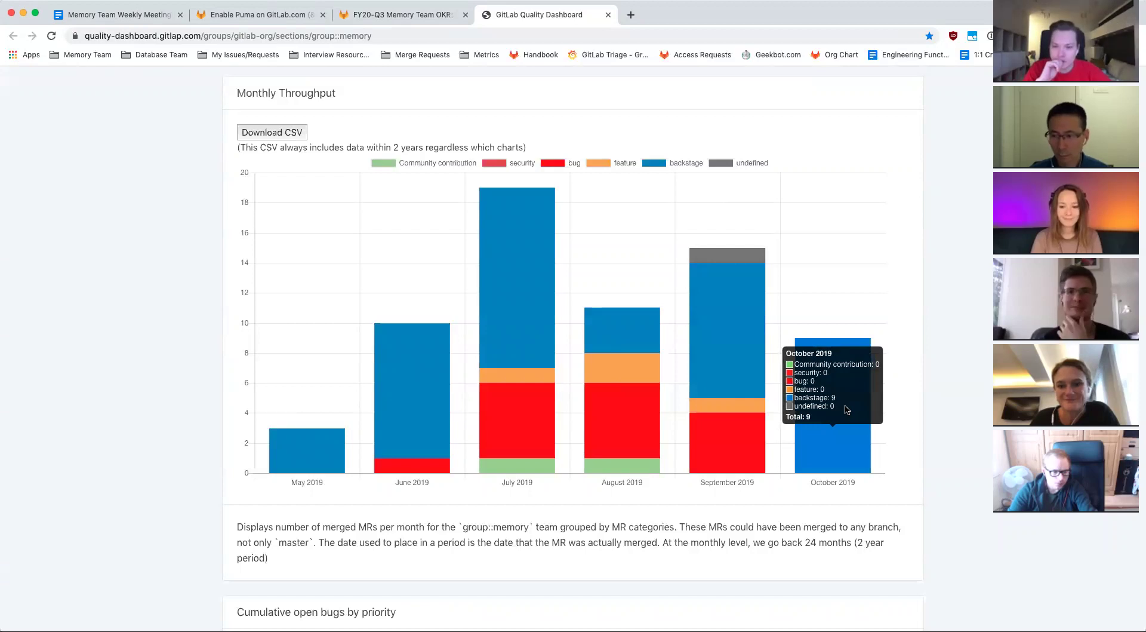
mouse_move(746, 381)
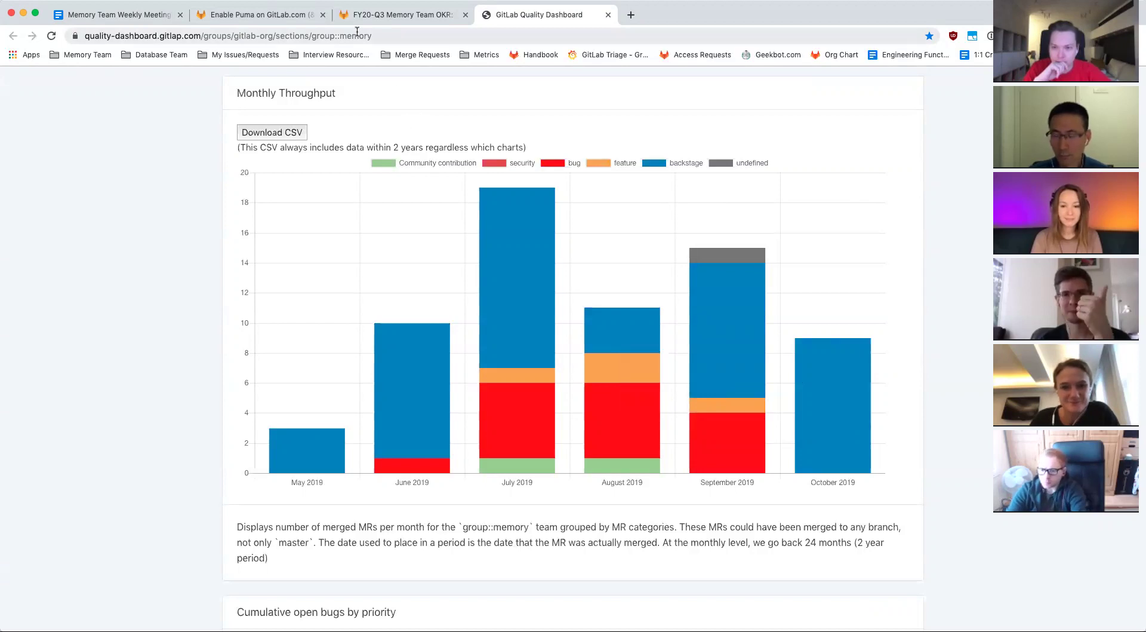
left_click(119, 15)
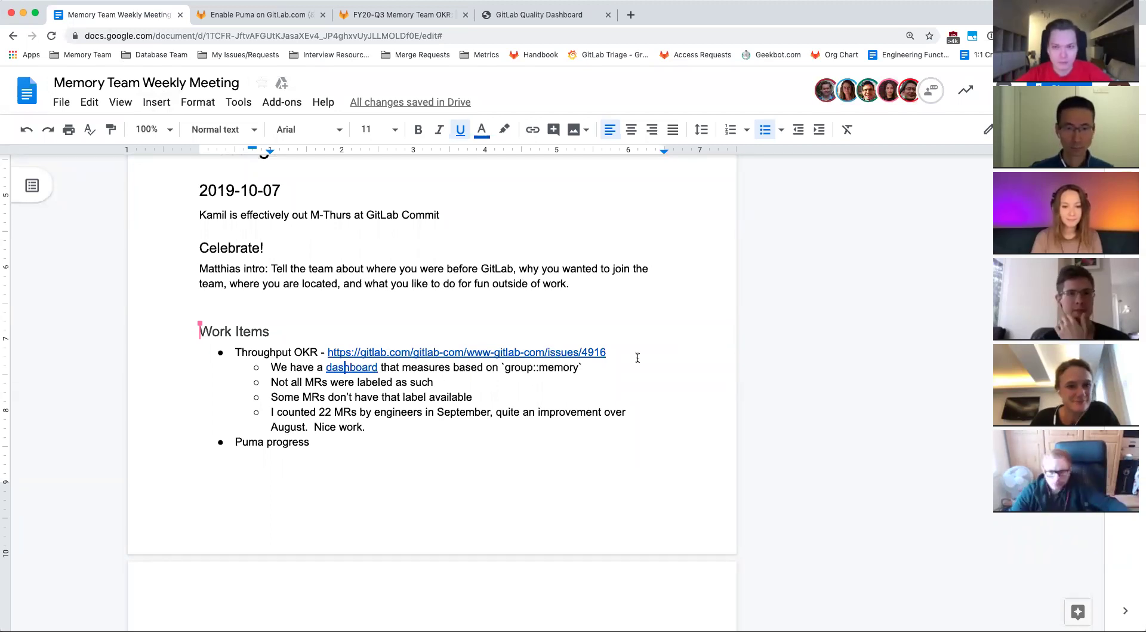
scroll(699, 356, "down", 5)
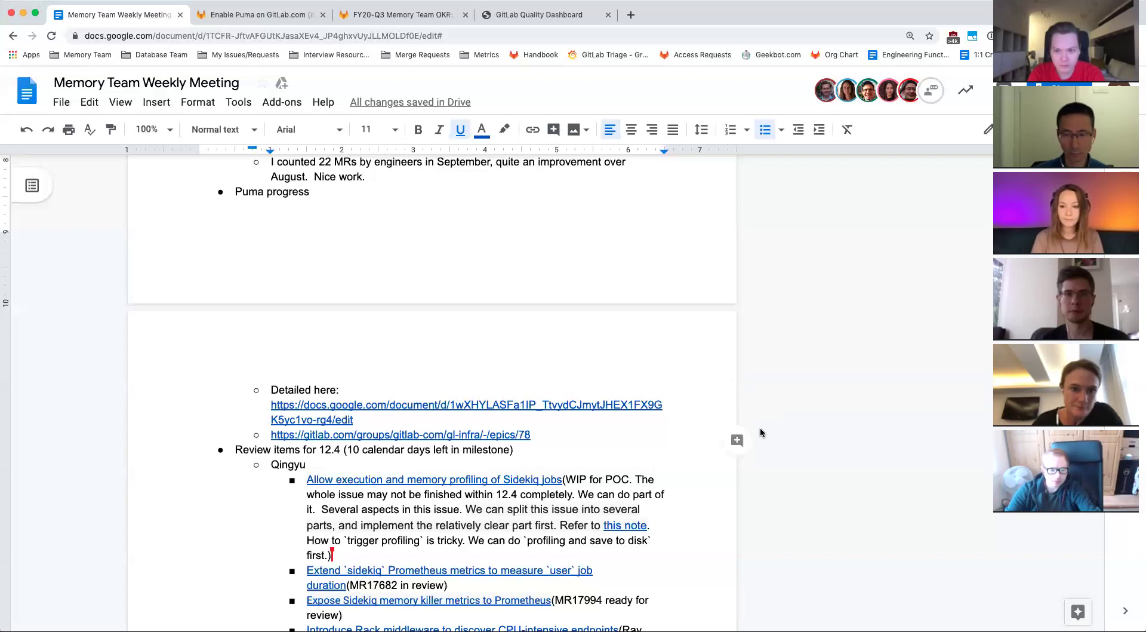
Scroll to the 12.4 review items and place the cursor in an issue's status note
scroll(760, 428, "down", 3)
scroll(761, 427, "down", 5)
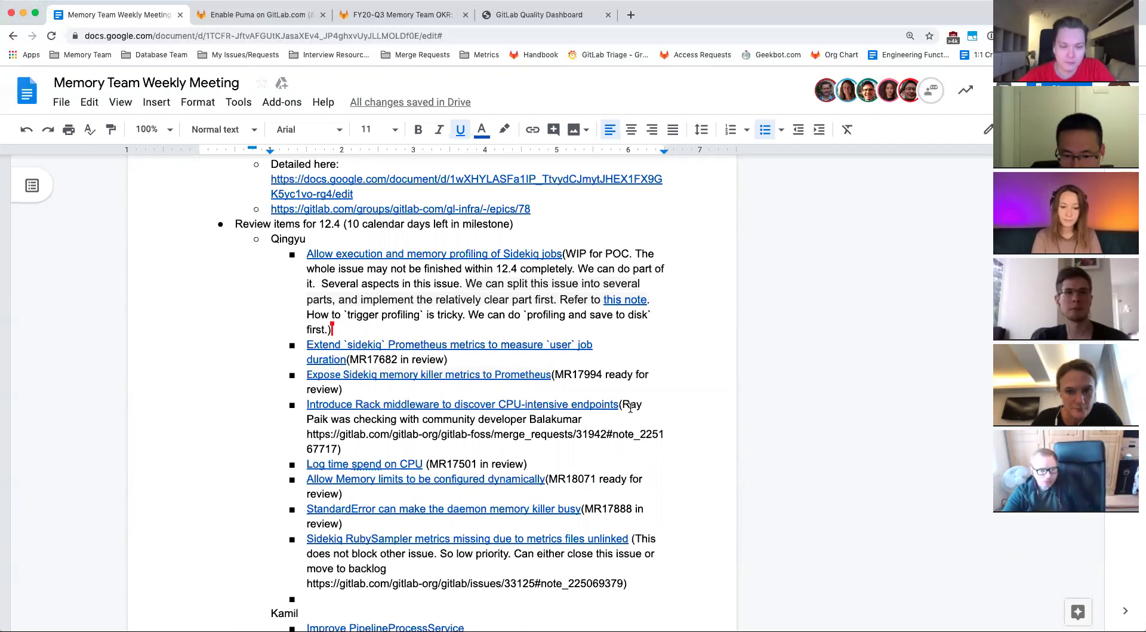
left_click(708, 435)
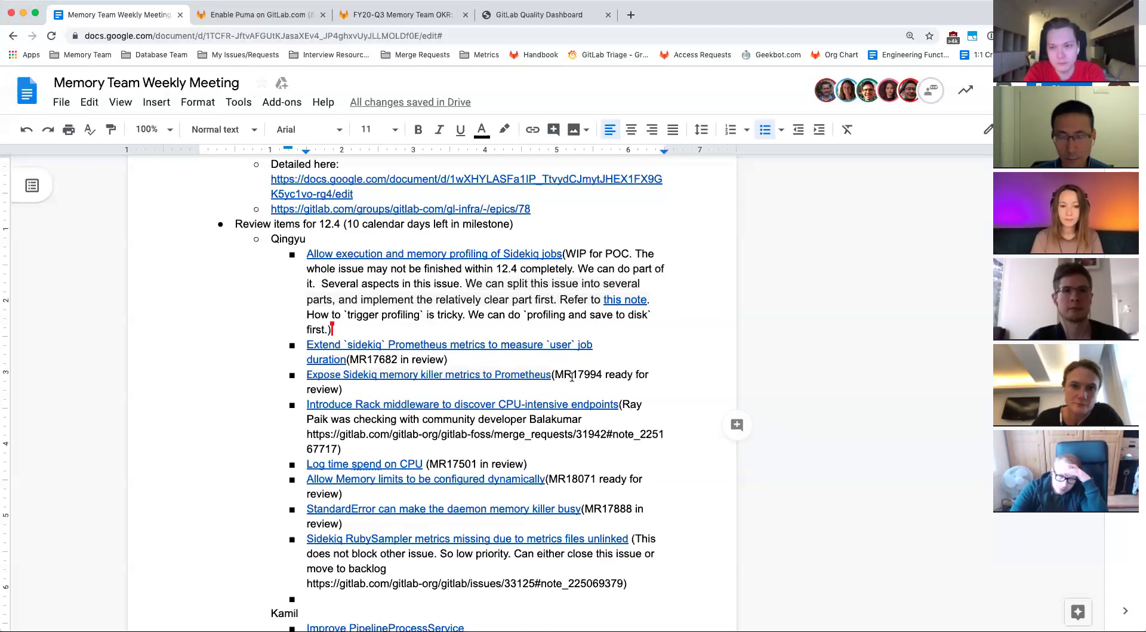
Add an indented note 'Move to 12.5 and further groom.' under the Sidekiq profiling item
left_click(412, 326)
key("Return")
key("Tab")
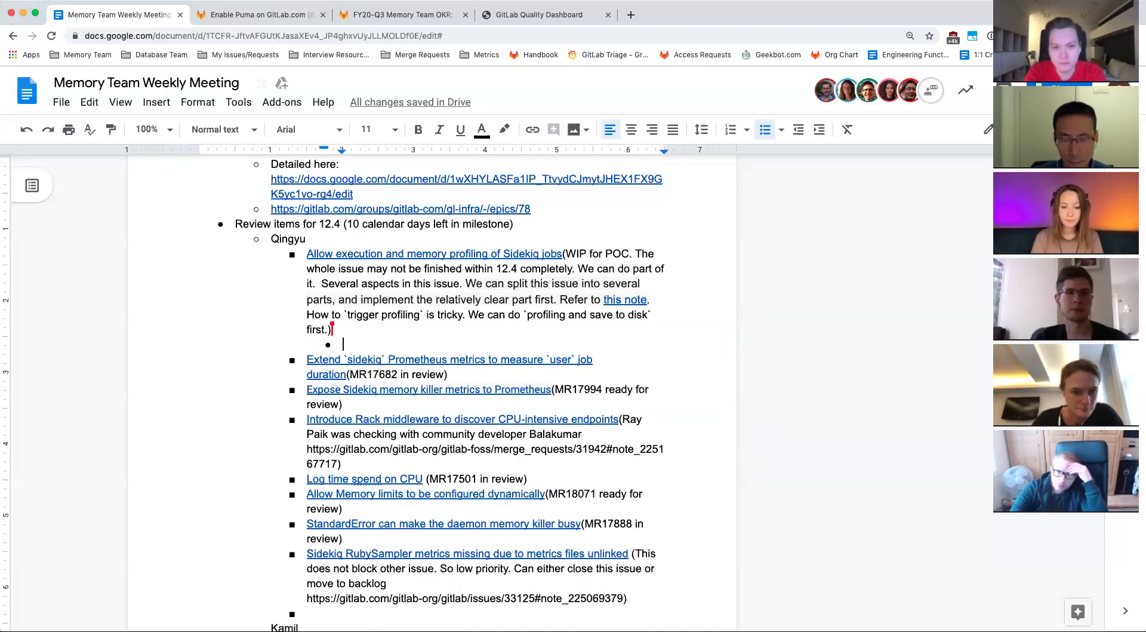
type("Move to 12.5")
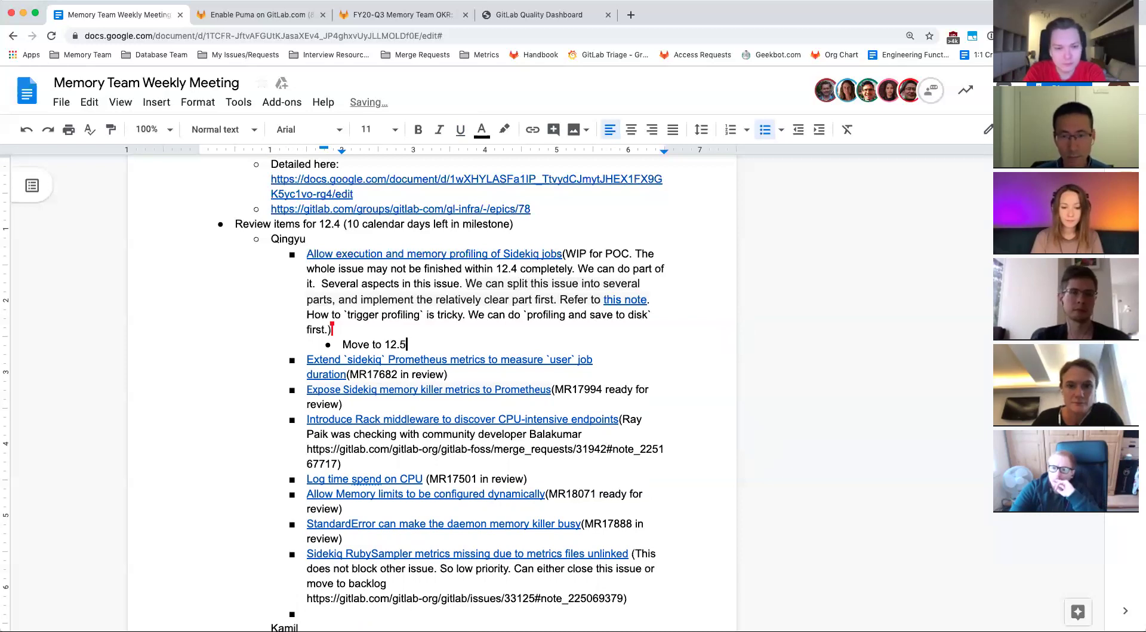
type(" and g")
key("BackSpace")
type("further groom.")
Scroll to the next 12.4 review items and select the end of Improve PipelineProcessService
scroll(410, 333, "down", 5)
scroll(409, 333, "down", 1)
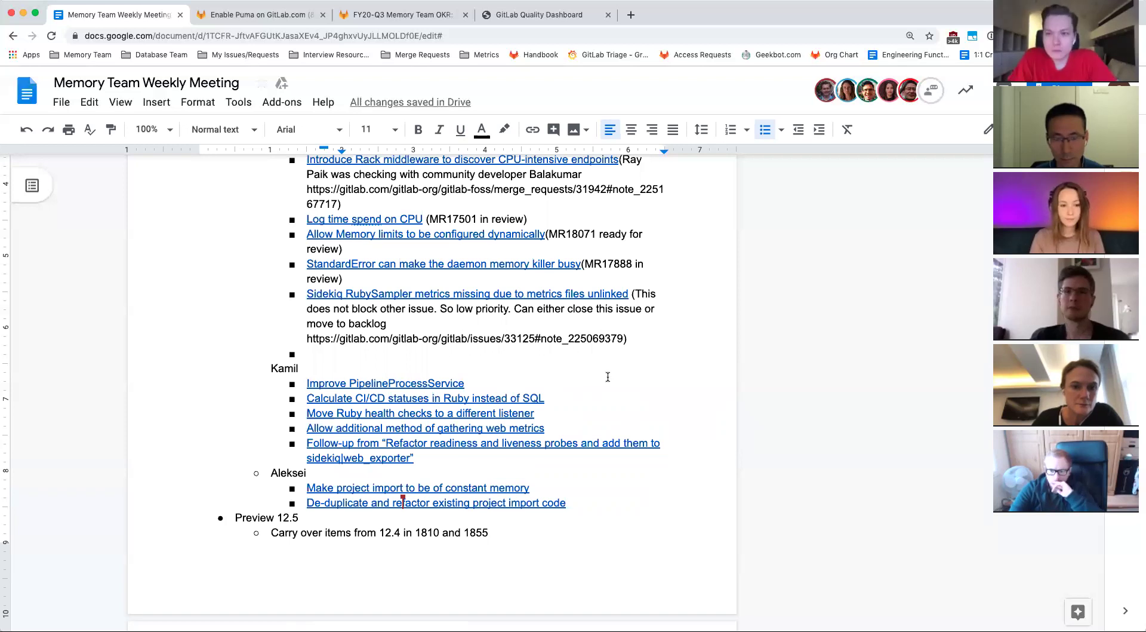
double_click(481, 381)
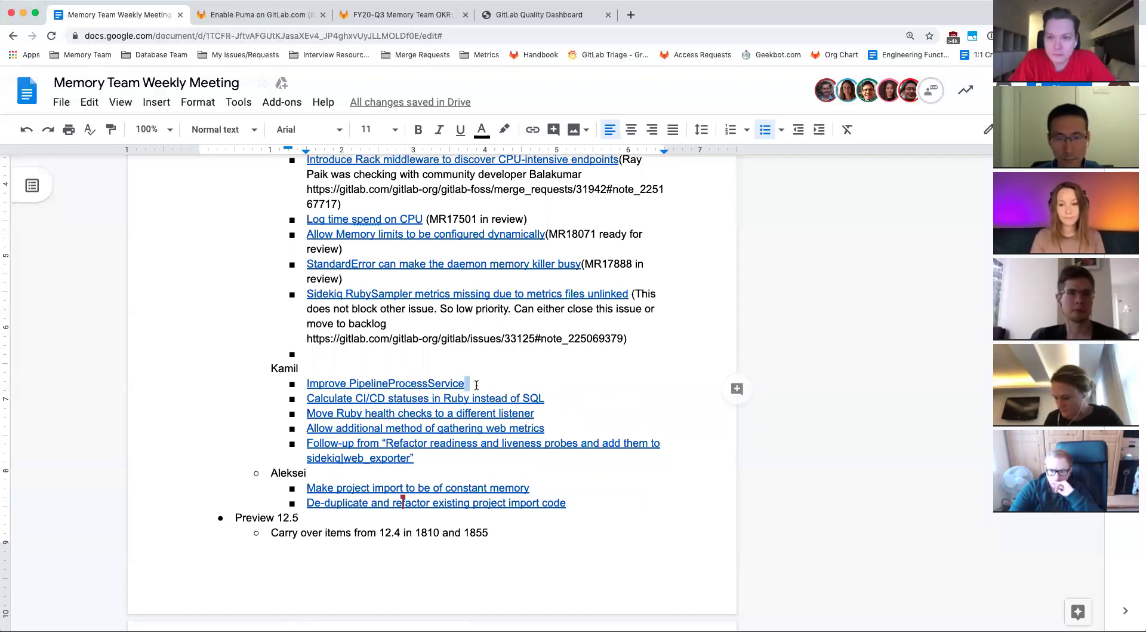
left_click(552, 397)
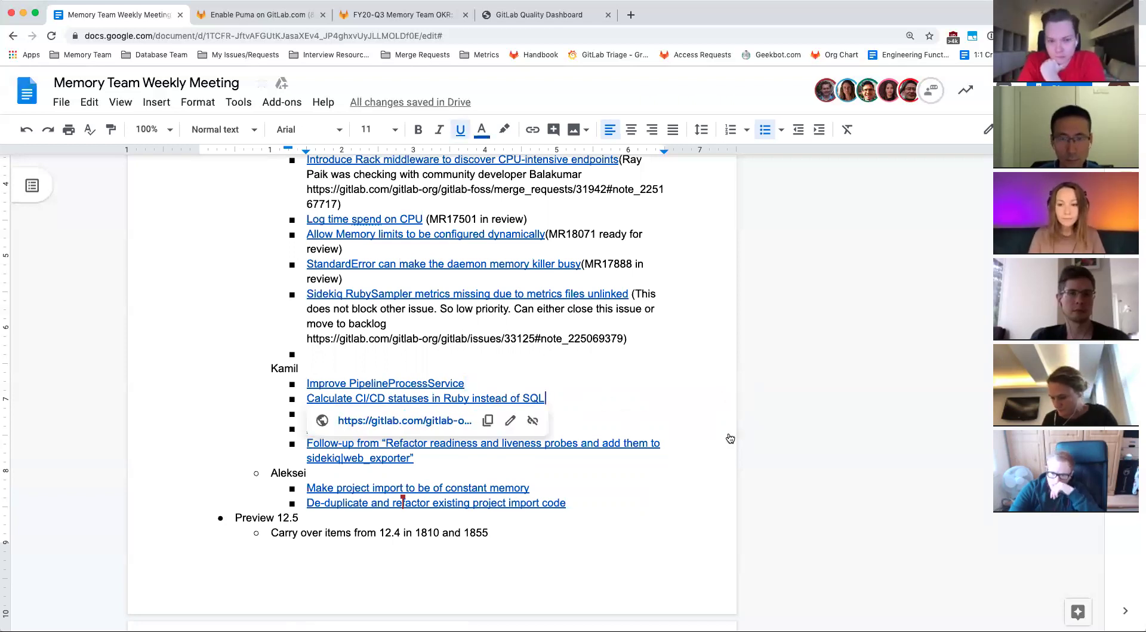
key("Down")
key("Down")
key("Down")
key("Down")
key("Down")
key("Down")
key("Down")
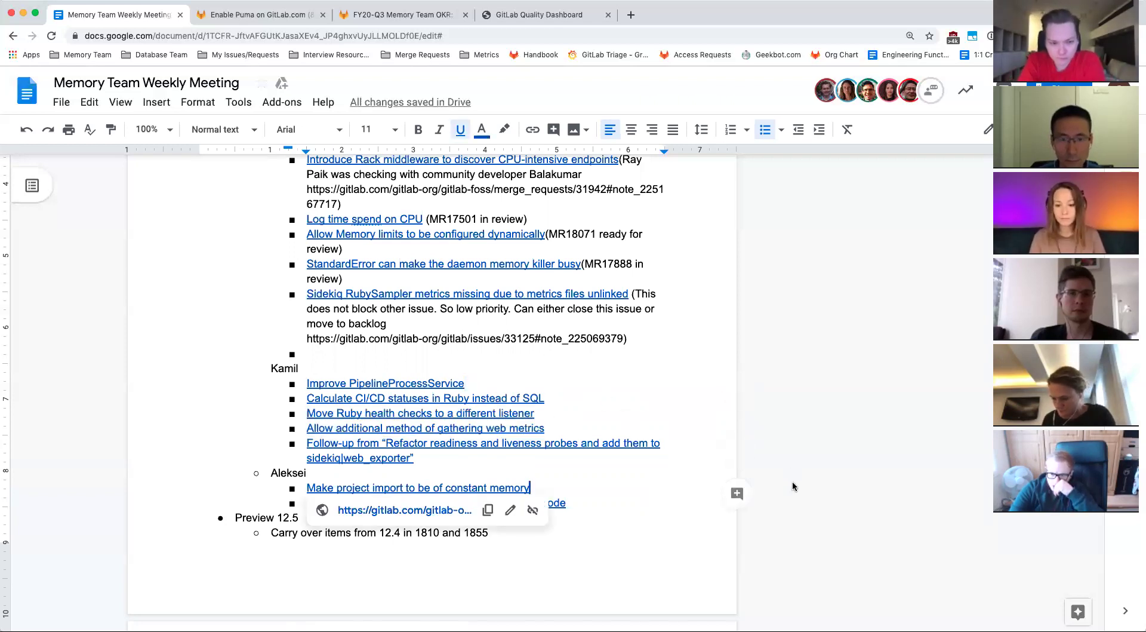
left_click(540, 415)
key("Down")
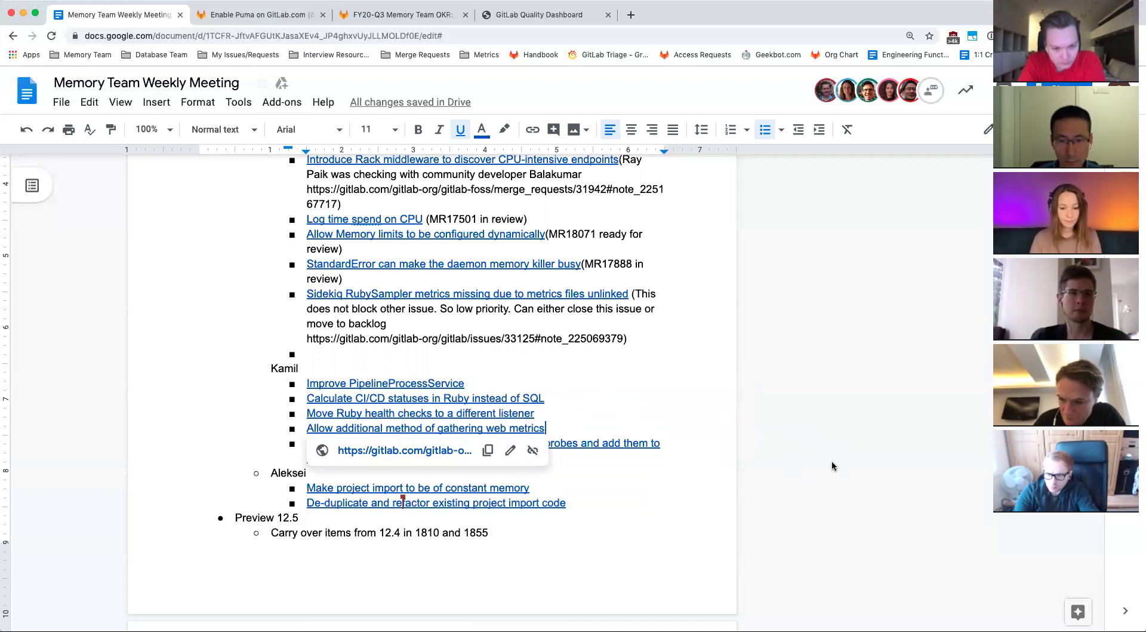
key("Down")
key("Down")
key("Down")
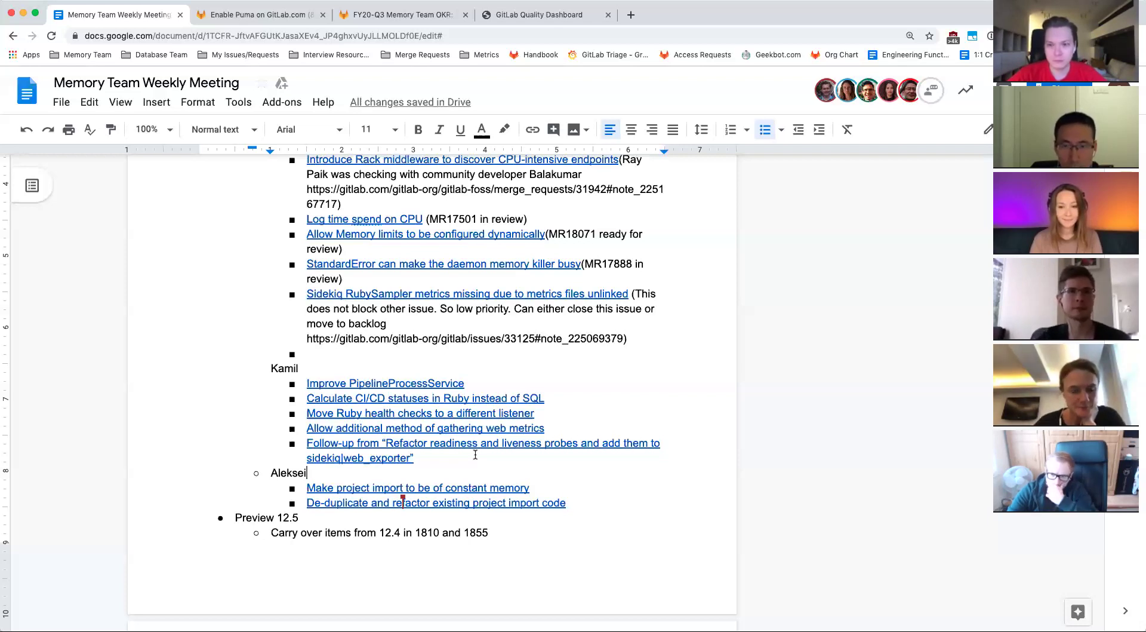
Add the sub-bullet 'Merged - waiting for this to be deployed to .com' under the constant memory item
scroll(612, 454, "down", 1)
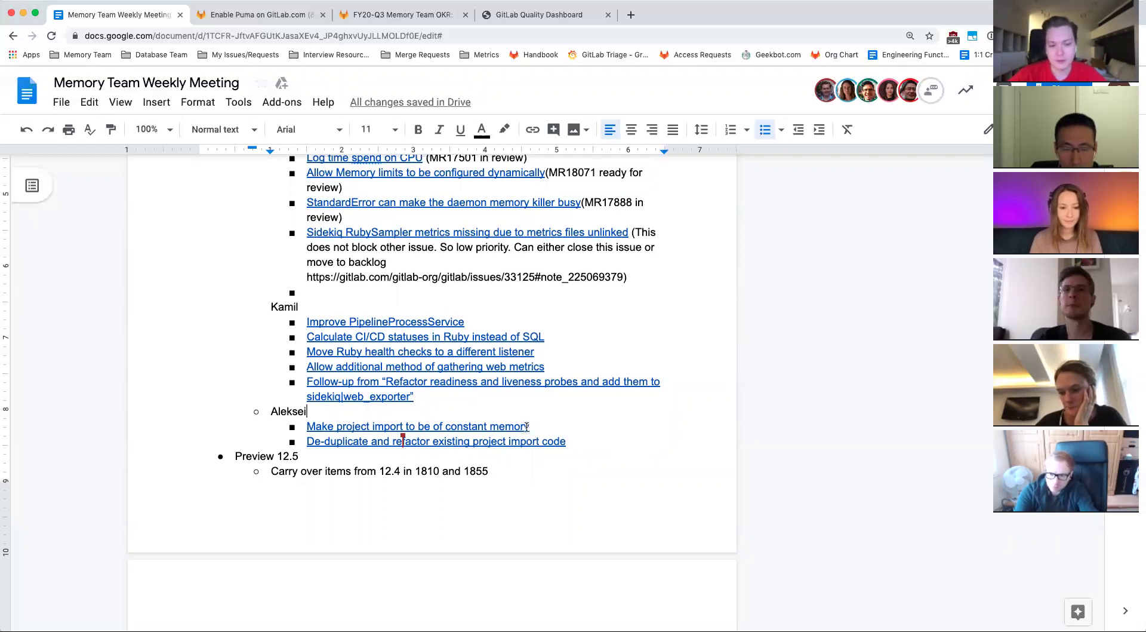
left_click(552, 430)
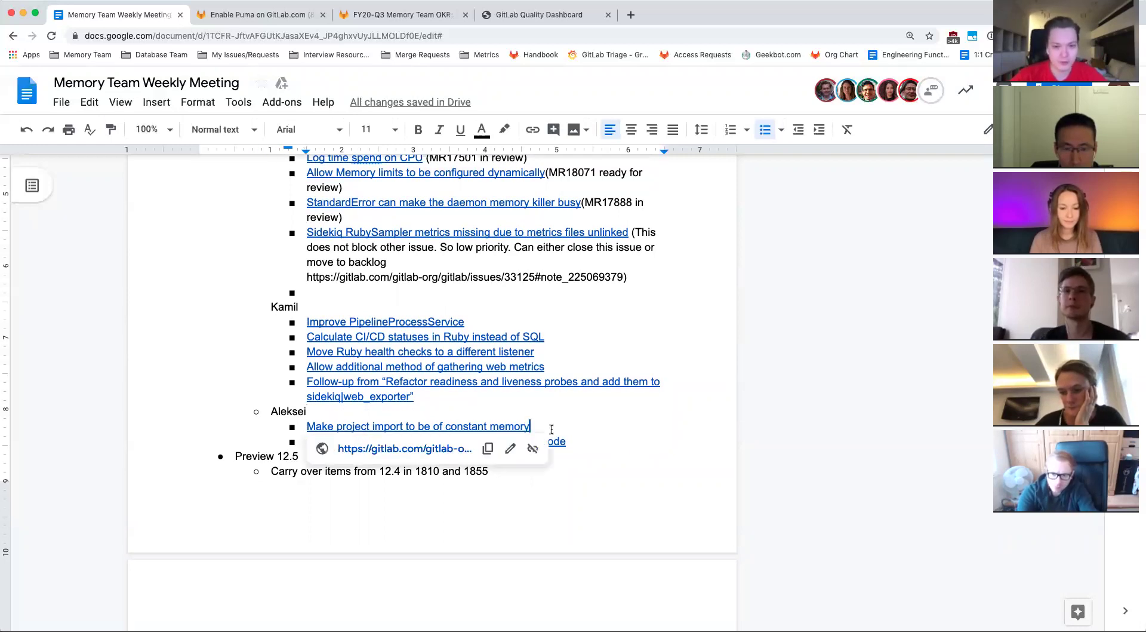
key("Return")
key("Tab")
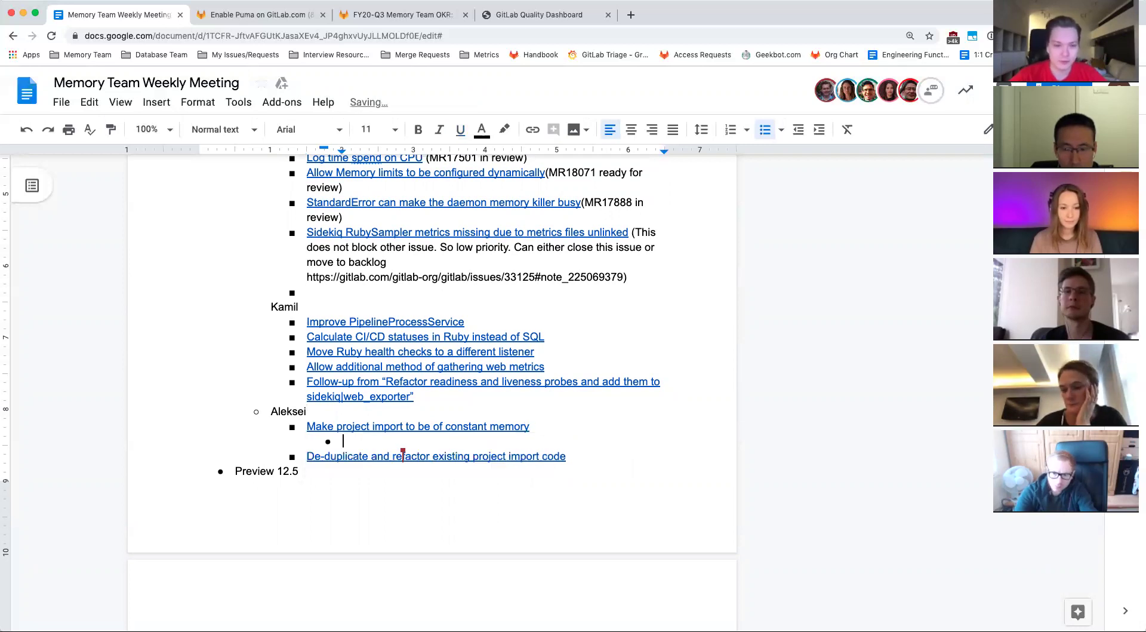
type("Merged ")
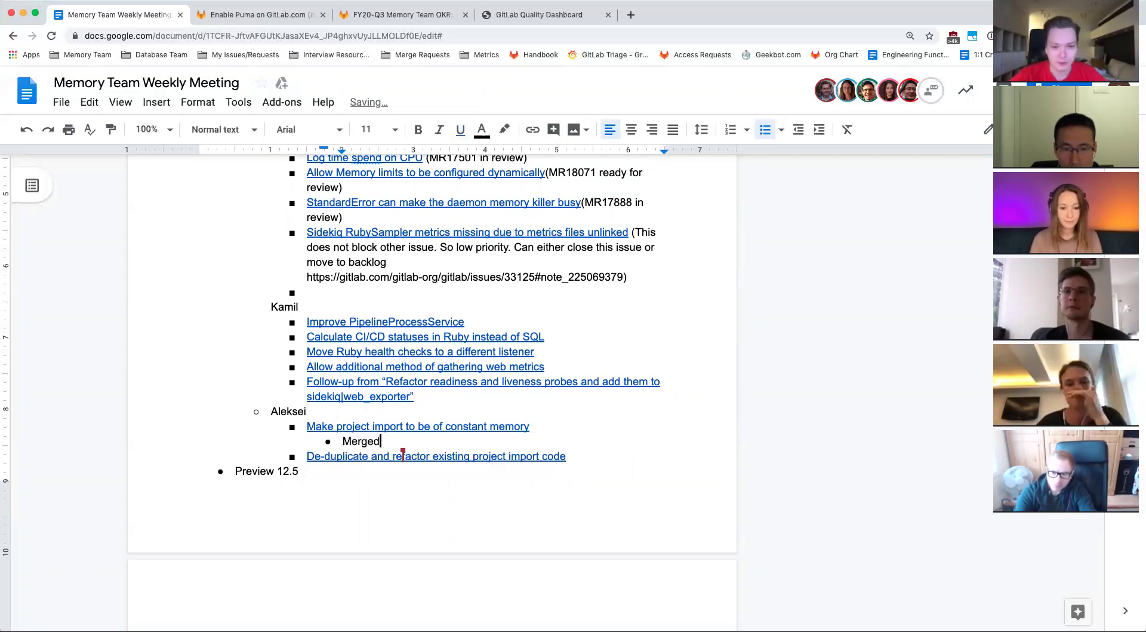
type("- wait")
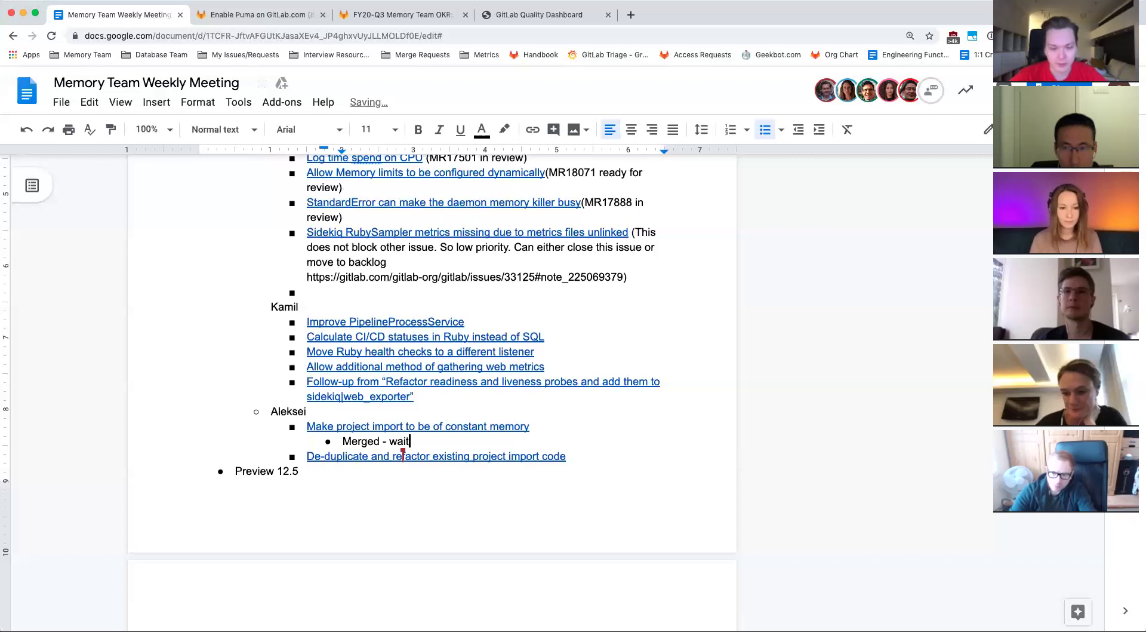
type("ing for this to be deployed to .com")
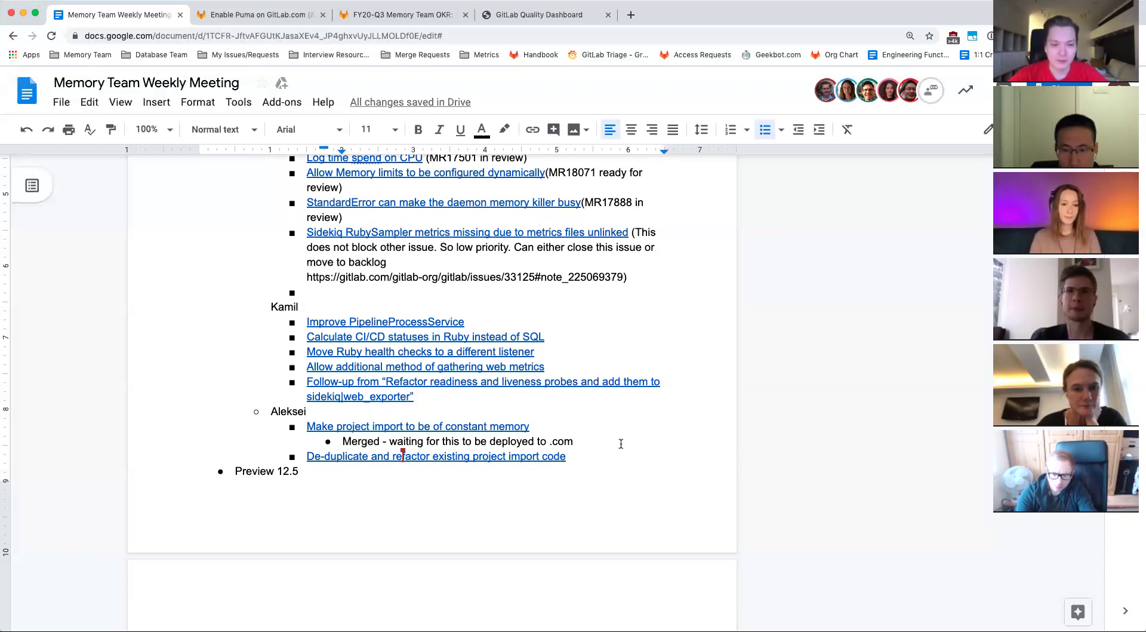
Create an empty indented sub-bullet under the De-duplicate item
left_click(631, 461)
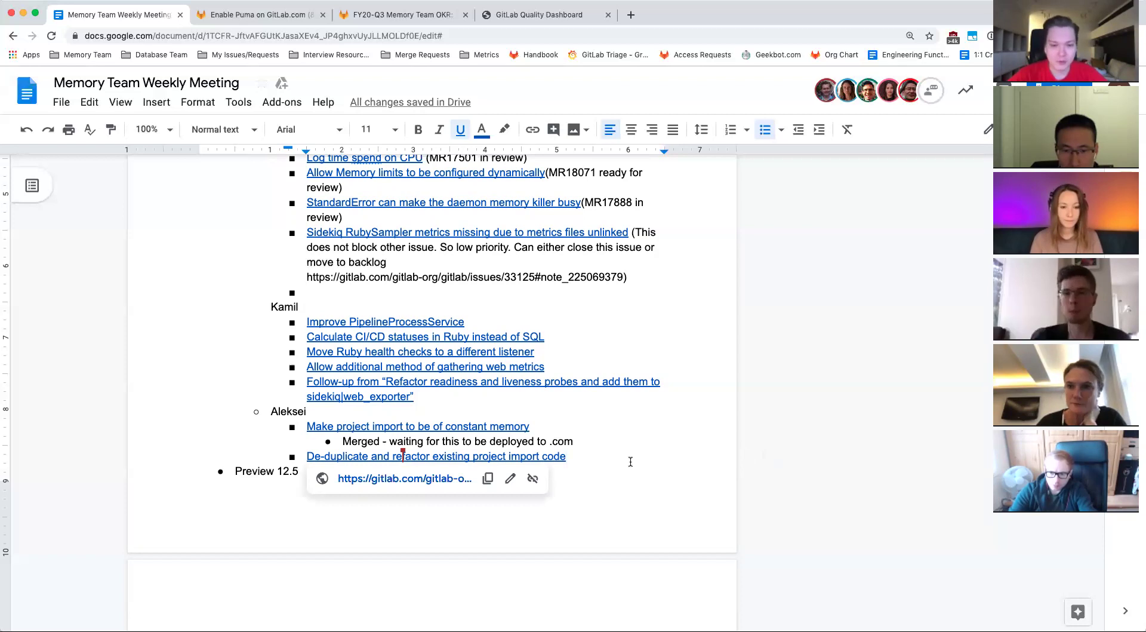
key("Return")
key("Tab")
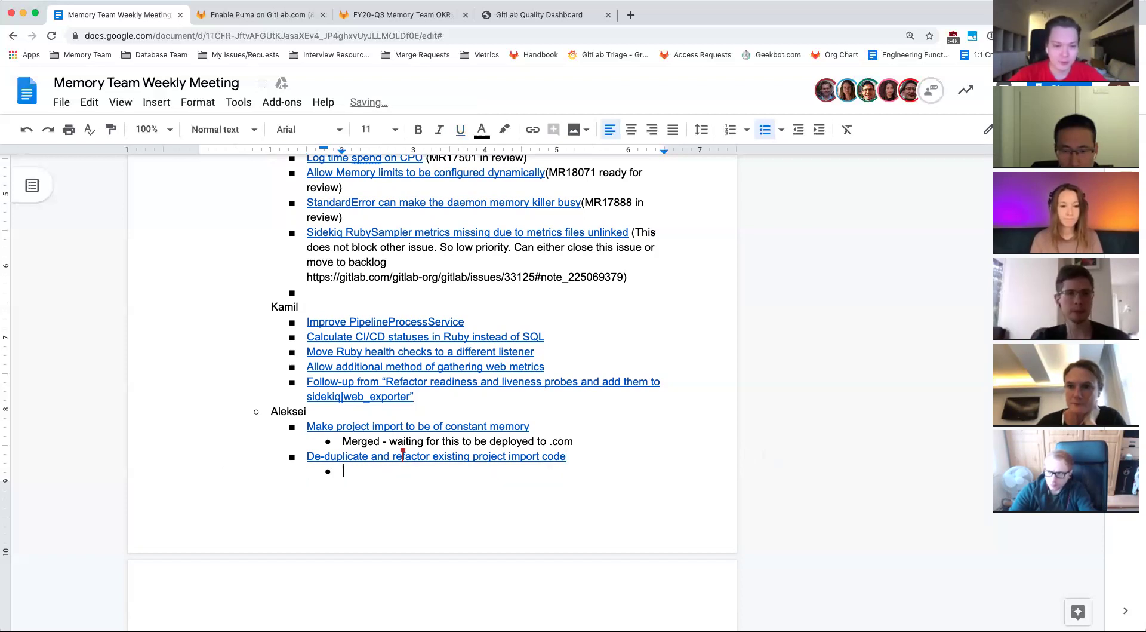
Open the De-duplicate issue #27070 in a new tab and skim its description
left_click(520, 456)
left_click(421, 476)
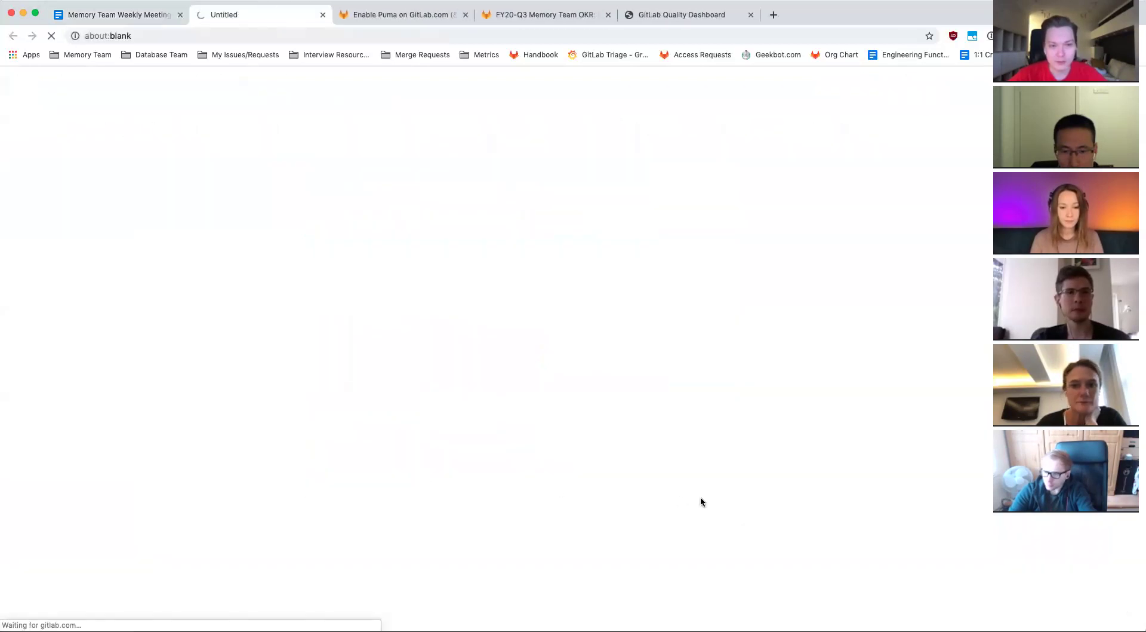
scroll(700, 499, "down", 2)
scroll(700, 495, "down", 5)
scroll(700, 495, "up", 8)
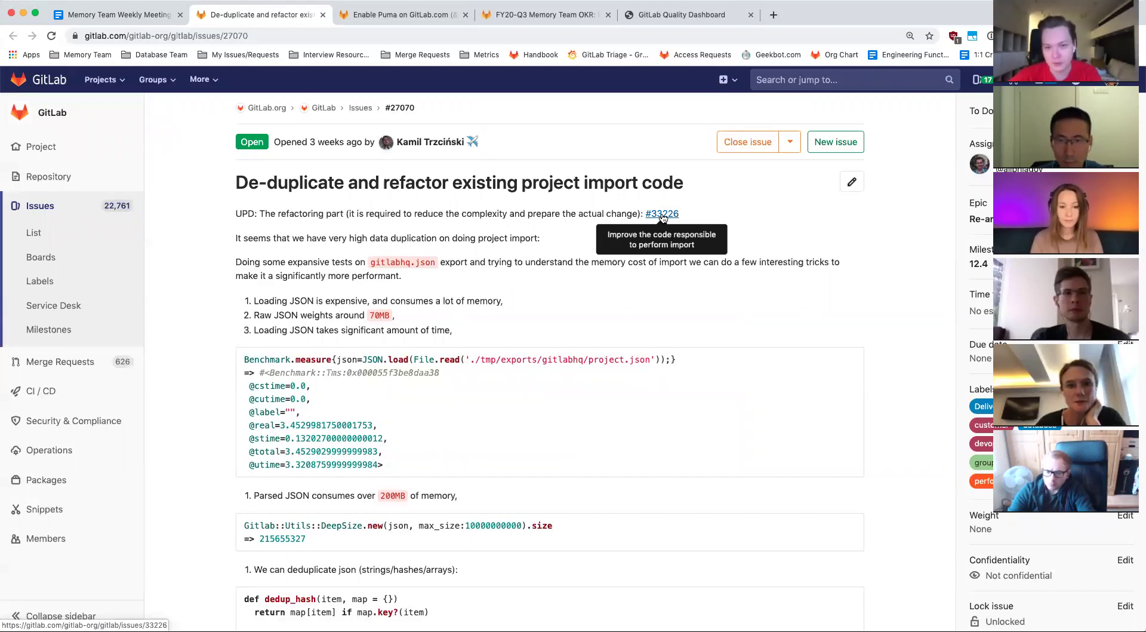
Open linked issue #33226 from the description and select its address
left_click(662, 214, "super")
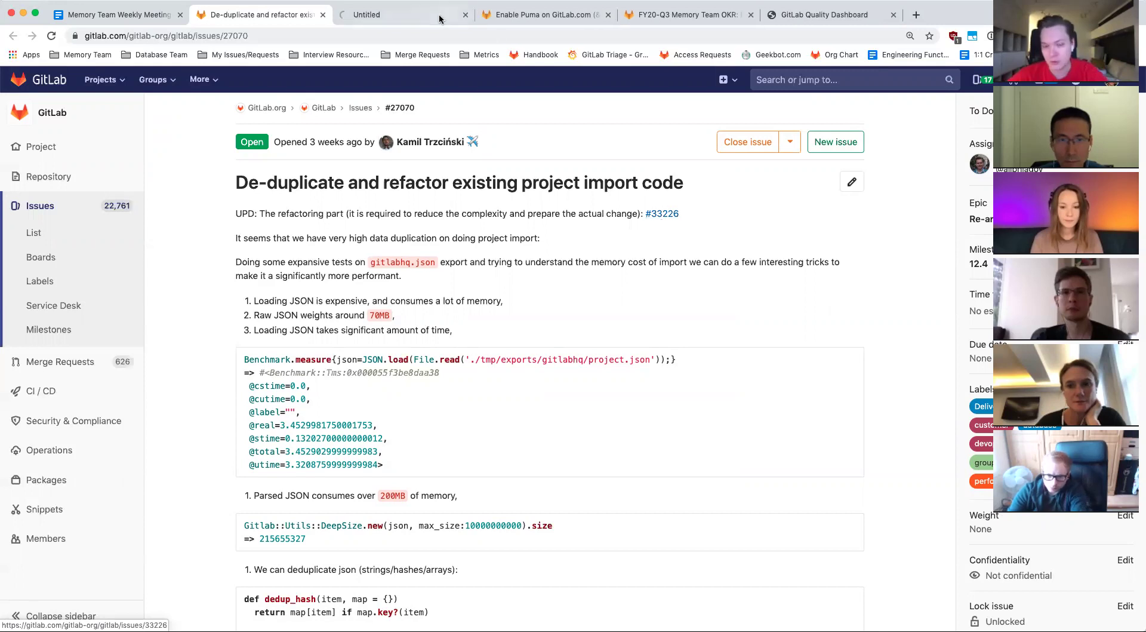
left_click(372, 14)
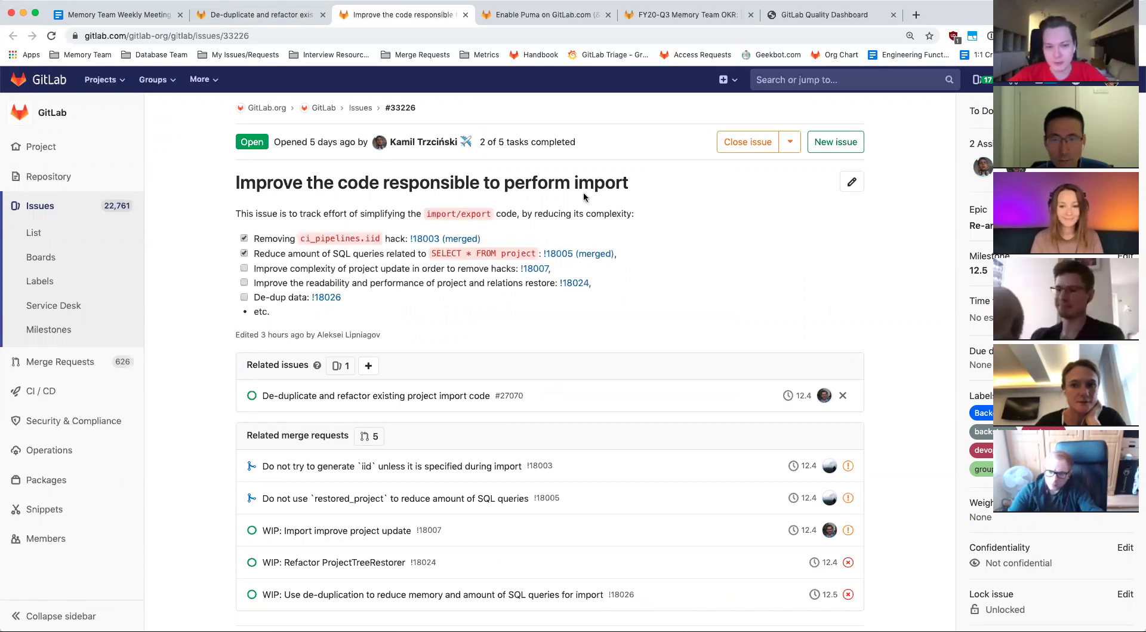
left_click(267, 36)
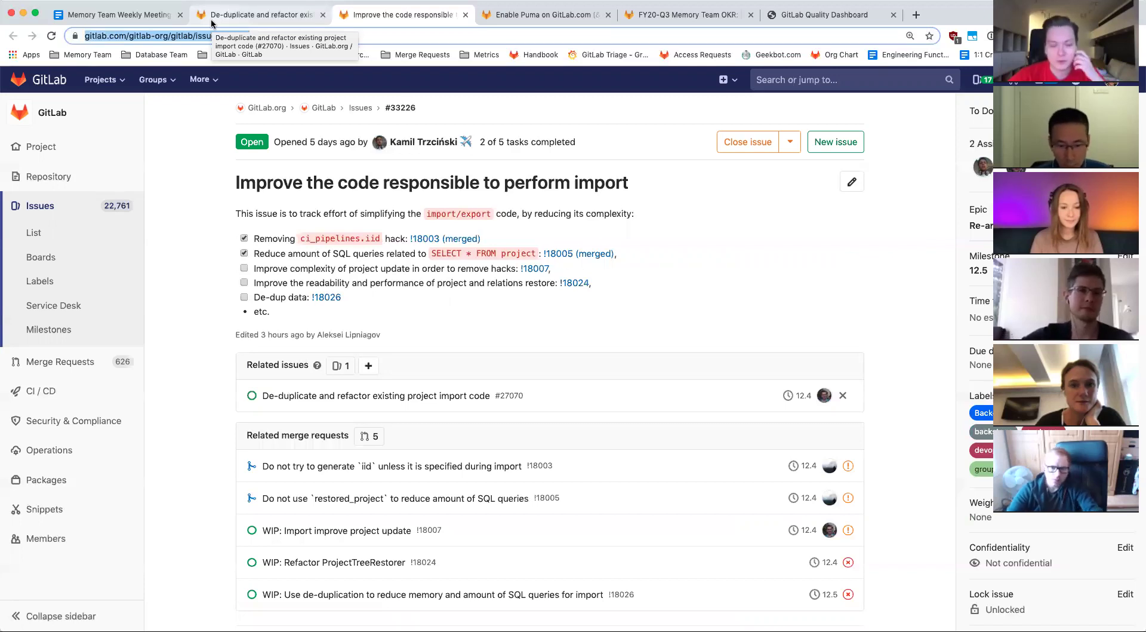
Fill the De-duplicate sub-bullet with 'Moved to 12.5' and scroll down to Preview 12.5
left_click(149, 18)
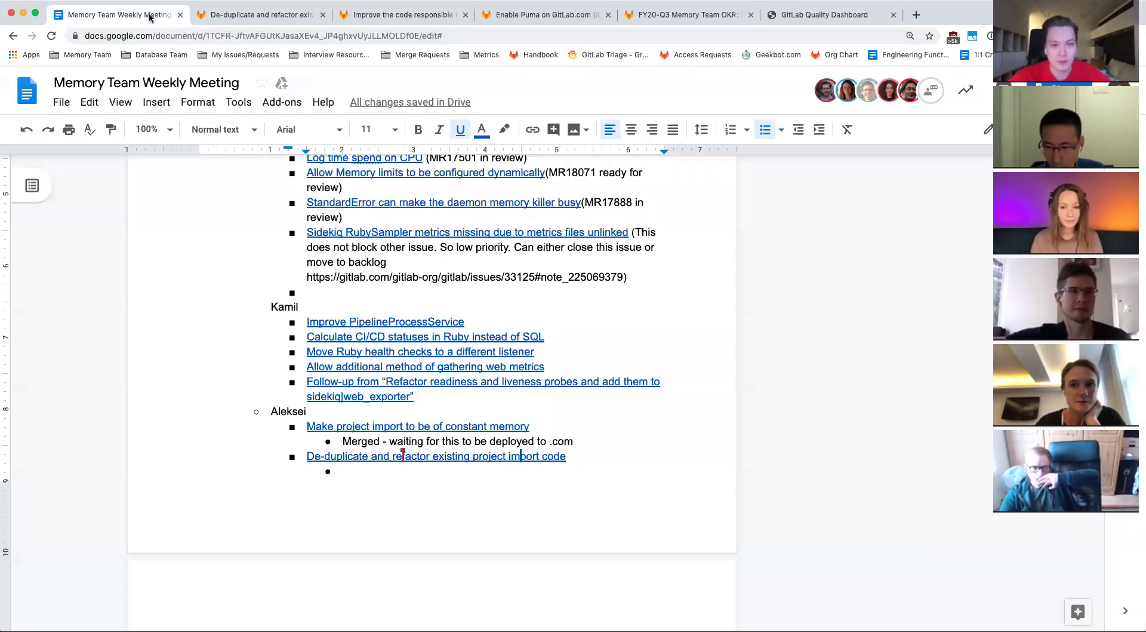
left_click(476, 474)
type("Moved to 12.5")
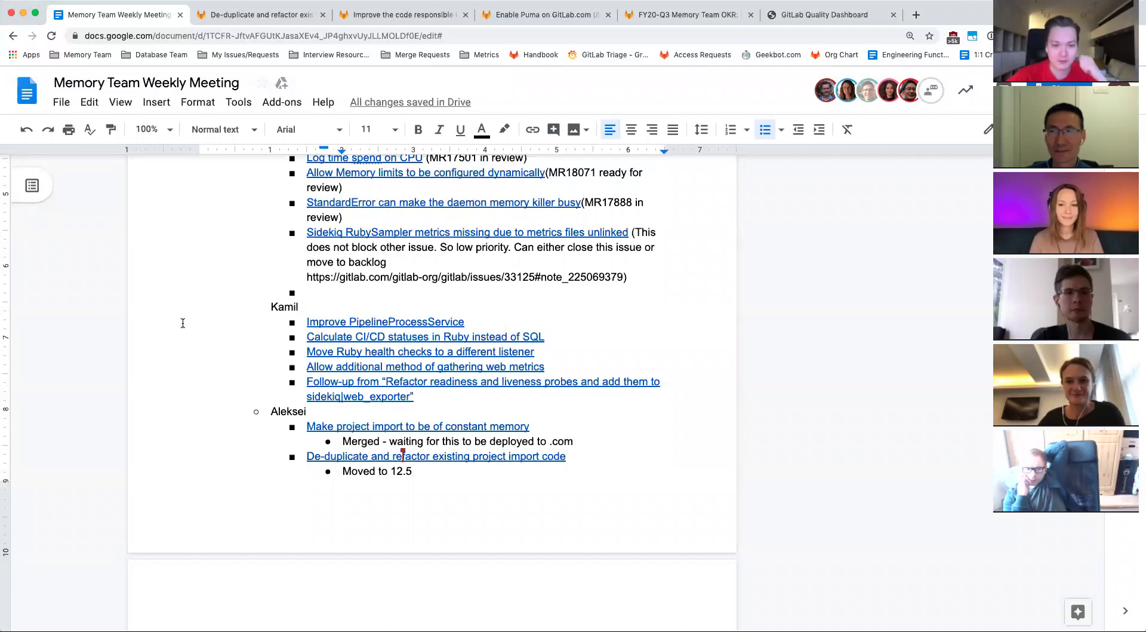
scroll(183, 323, "down", 1)
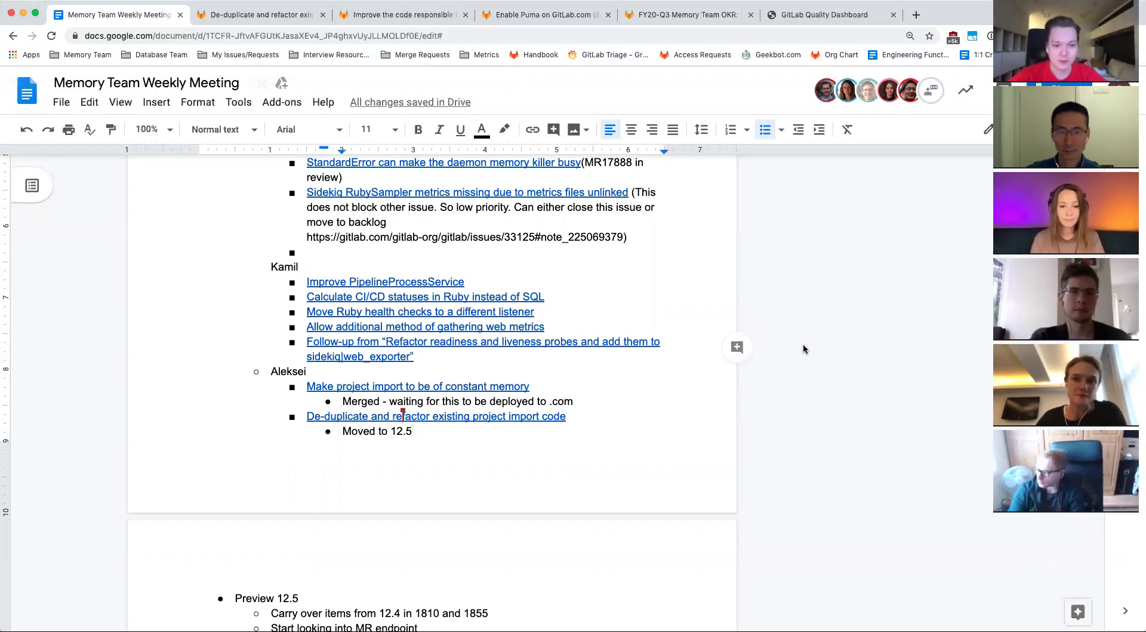
scroll(804, 345, "down", 3)
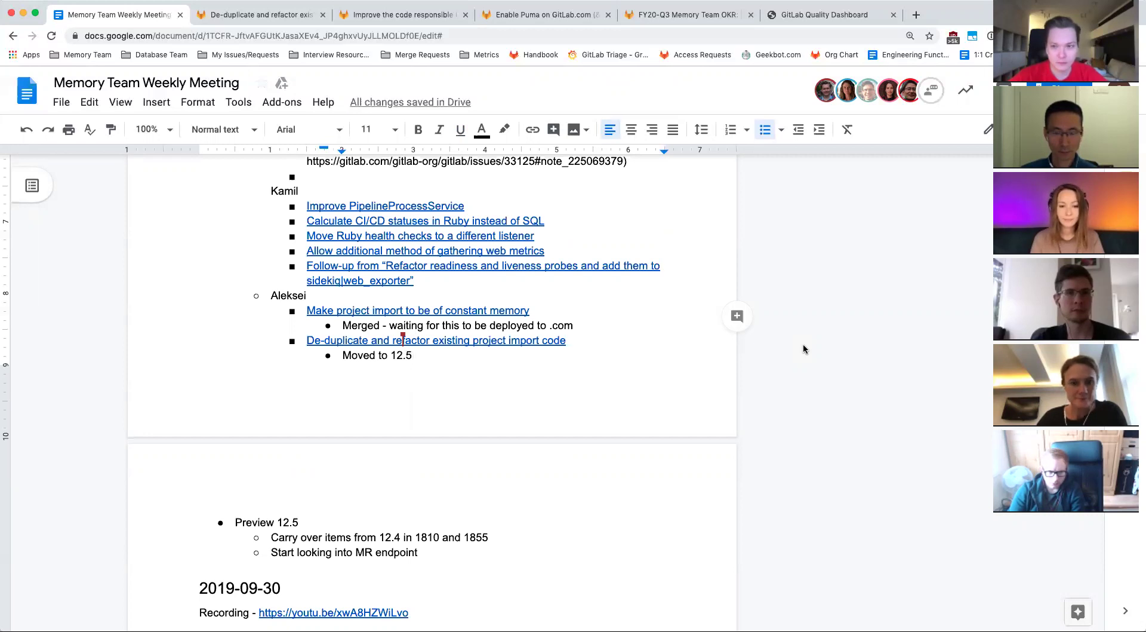
Open the Mem - Milestone board from the Memory Team bookmarks and review its 12.5 column
left_click(237, 17)
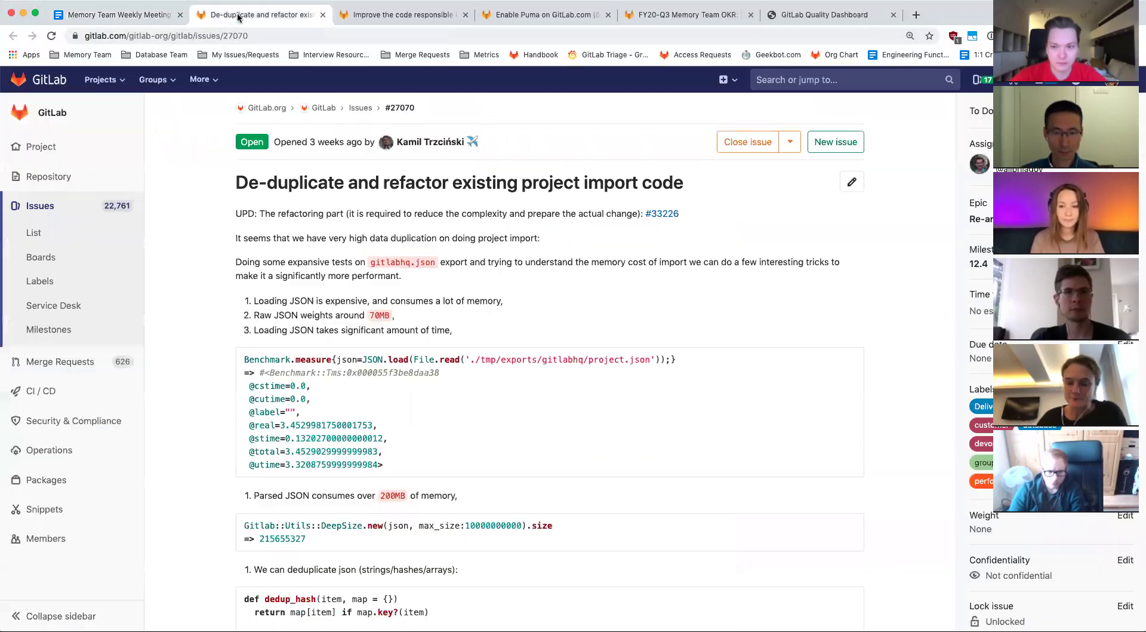
left_click(84, 55)
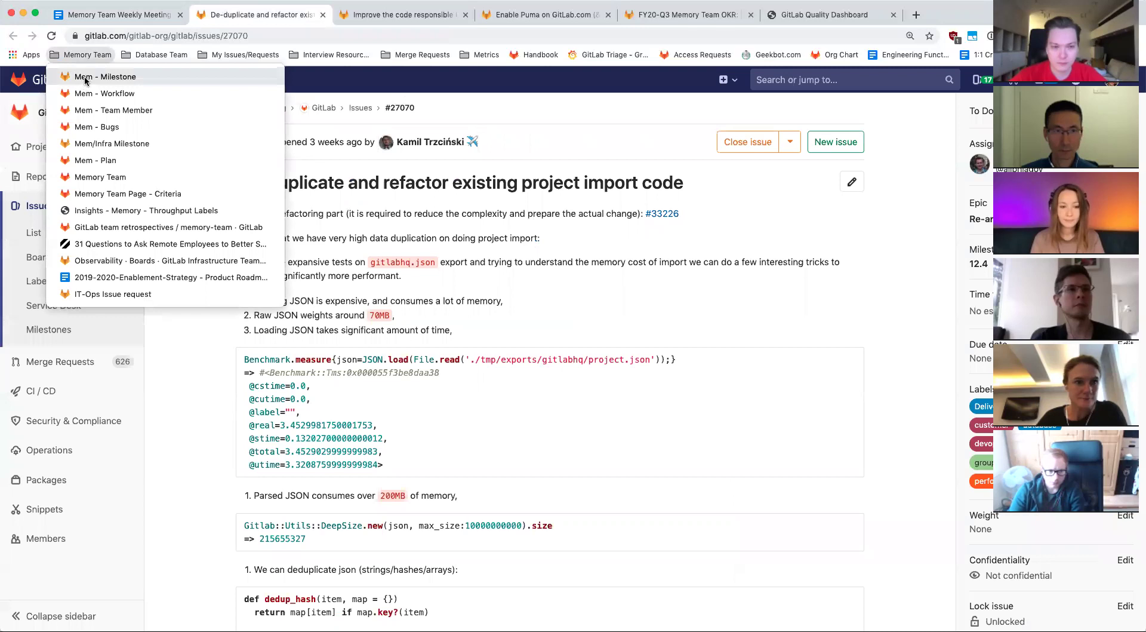
left_click(85, 78)
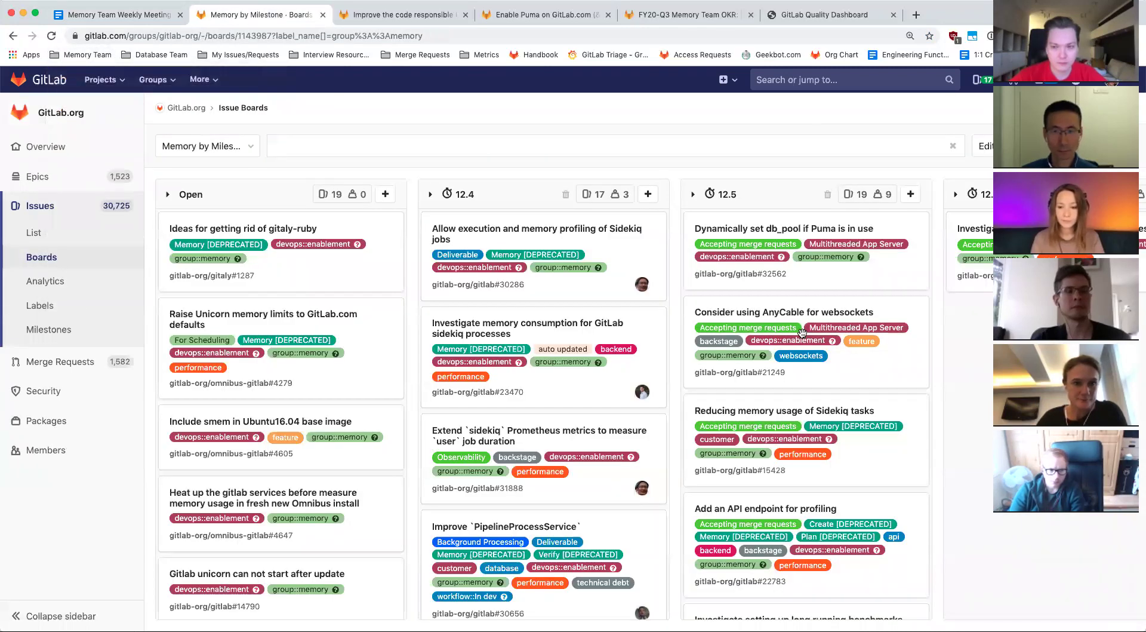
scroll(802, 332, "right", 3)
scroll(808, 334, "down", 1)
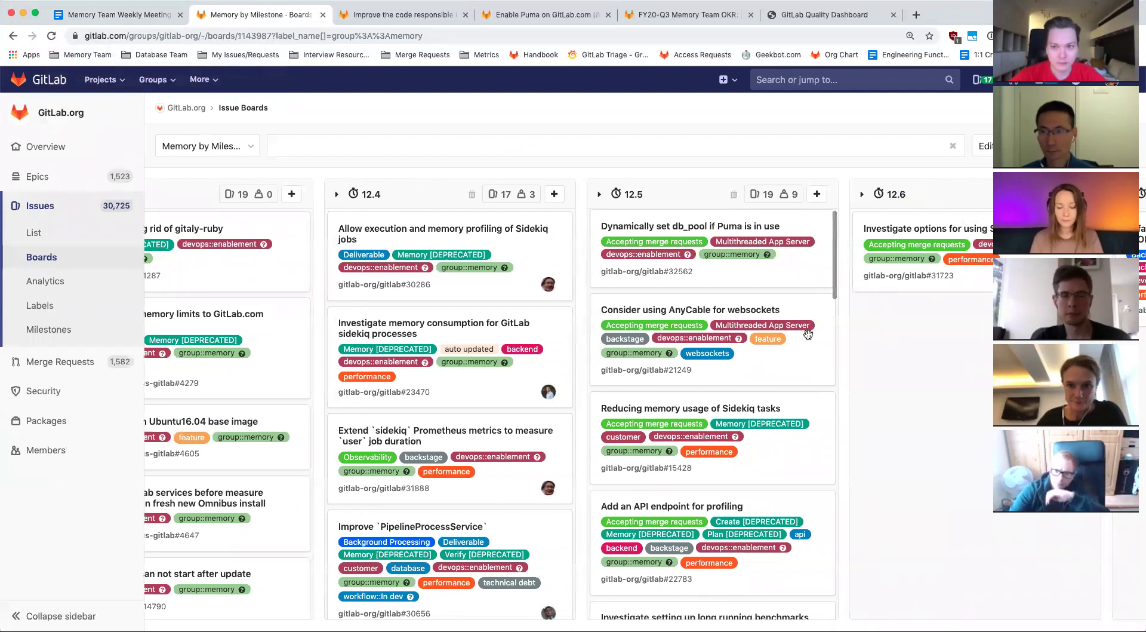
scroll(808, 333, "down", 1)
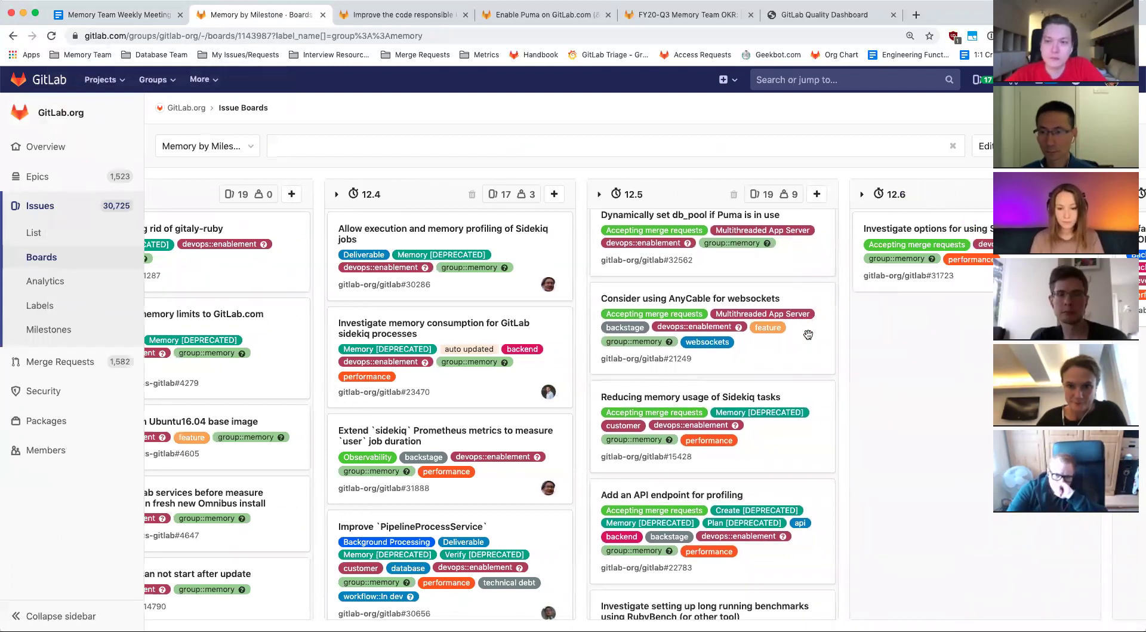
scroll(808, 333, "up", 1)
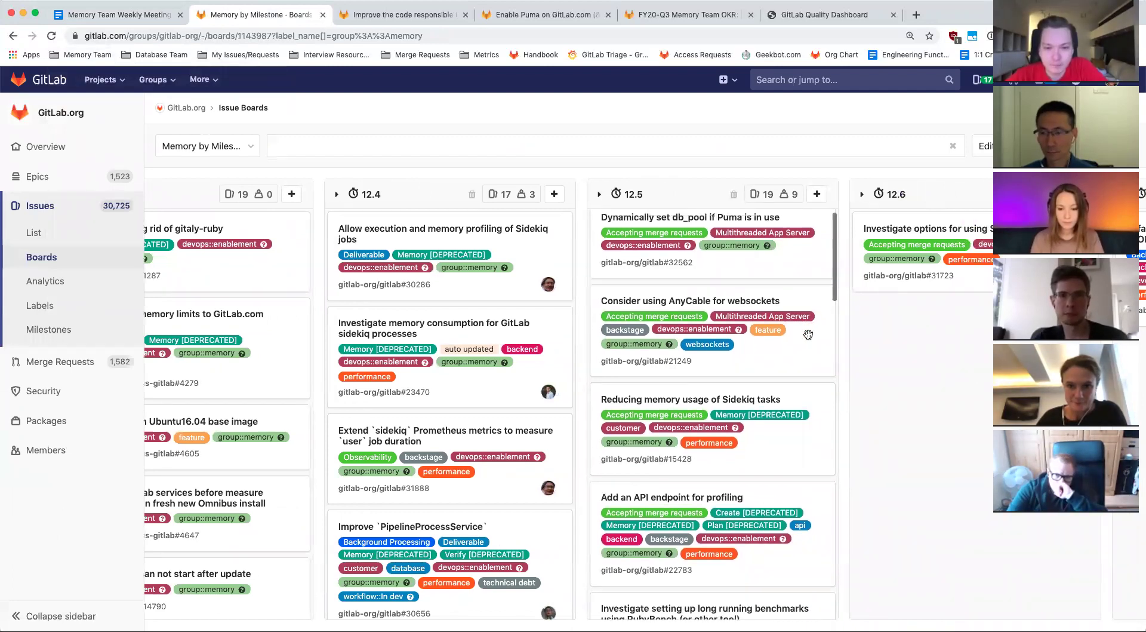
scroll(809, 334, "down", 5)
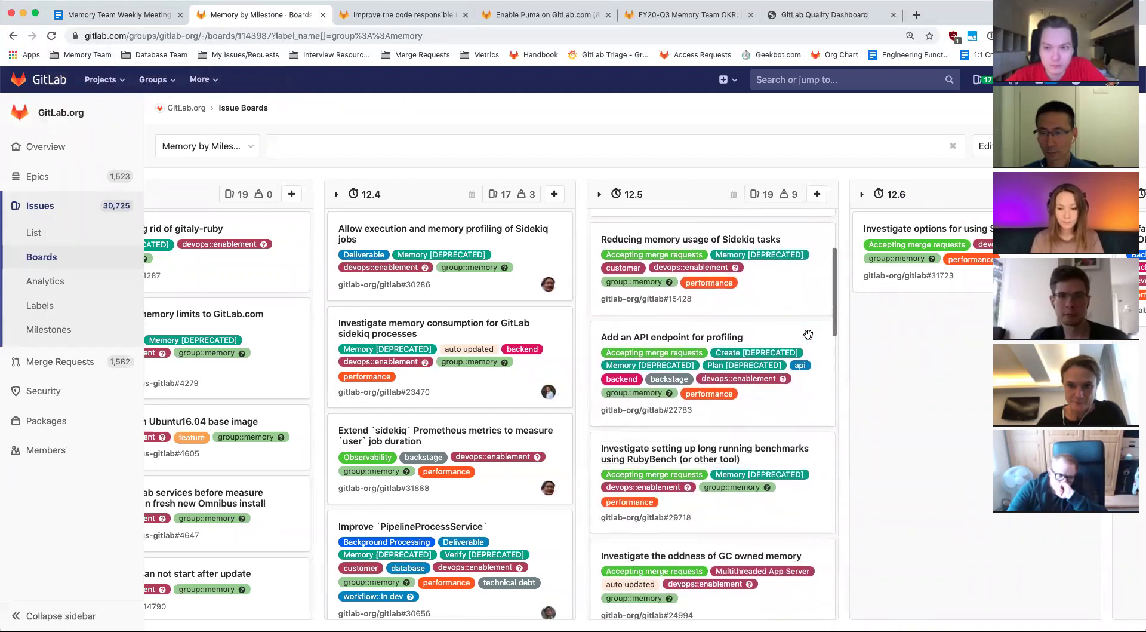
scroll(808, 334, "down", 10)
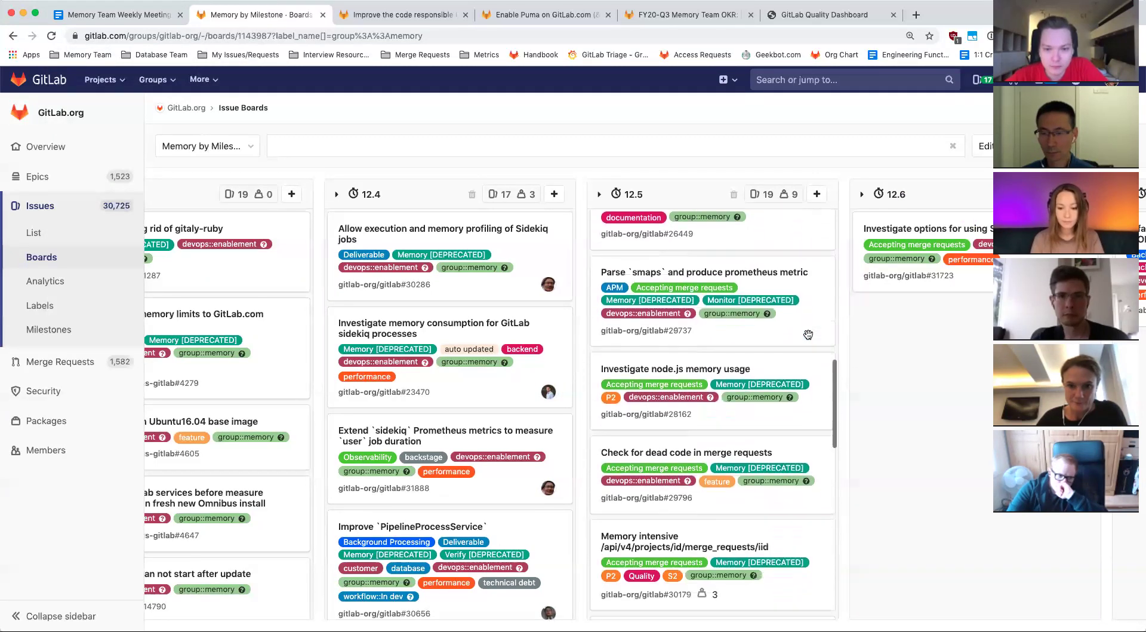
scroll(808, 334, "down", 15)
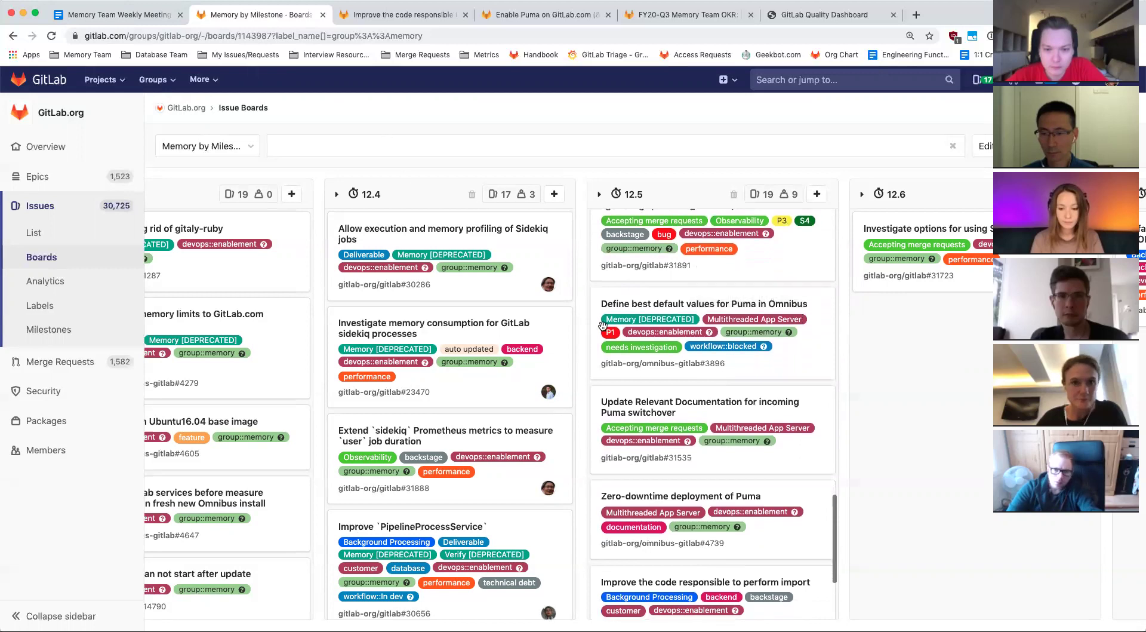
scroll(603, 325, "down", 5)
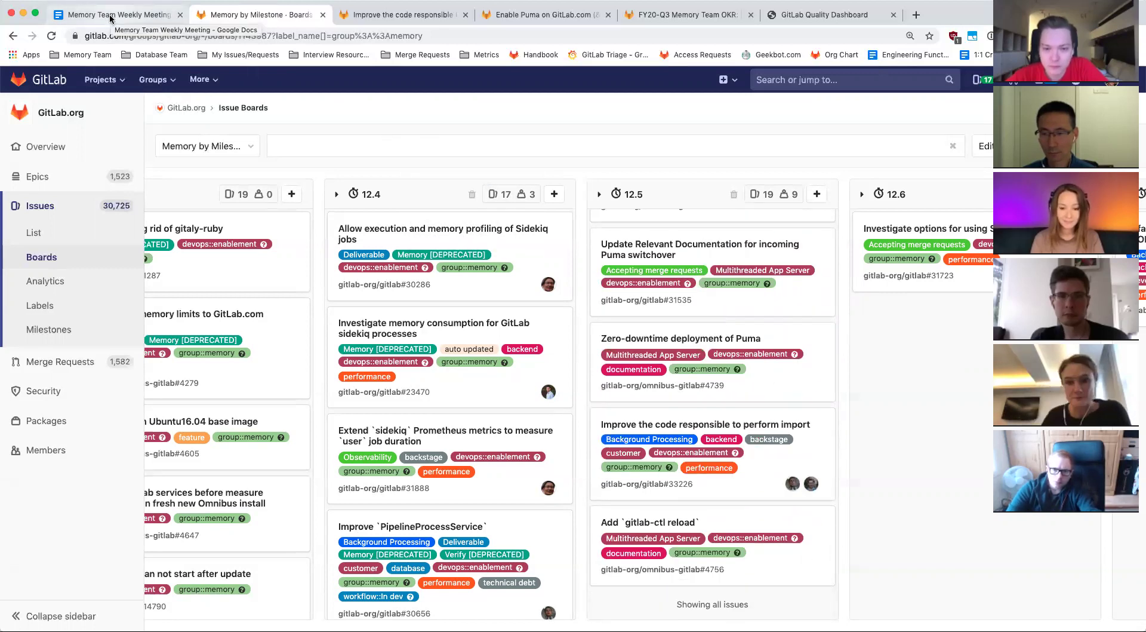
left_click(111, 17)
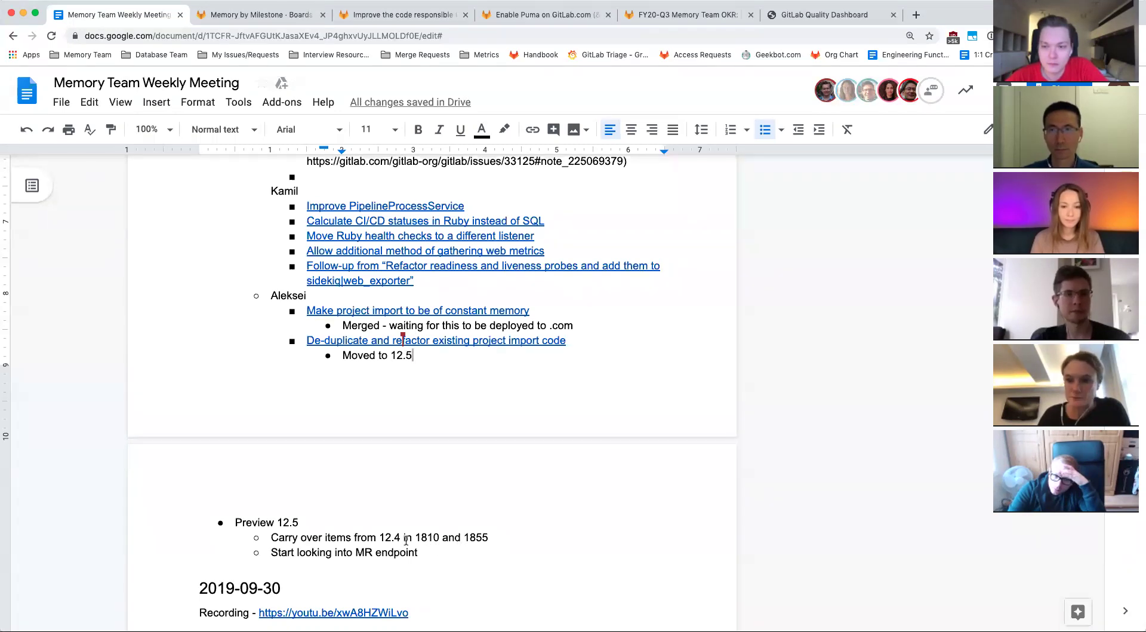
left_click(549, 511)
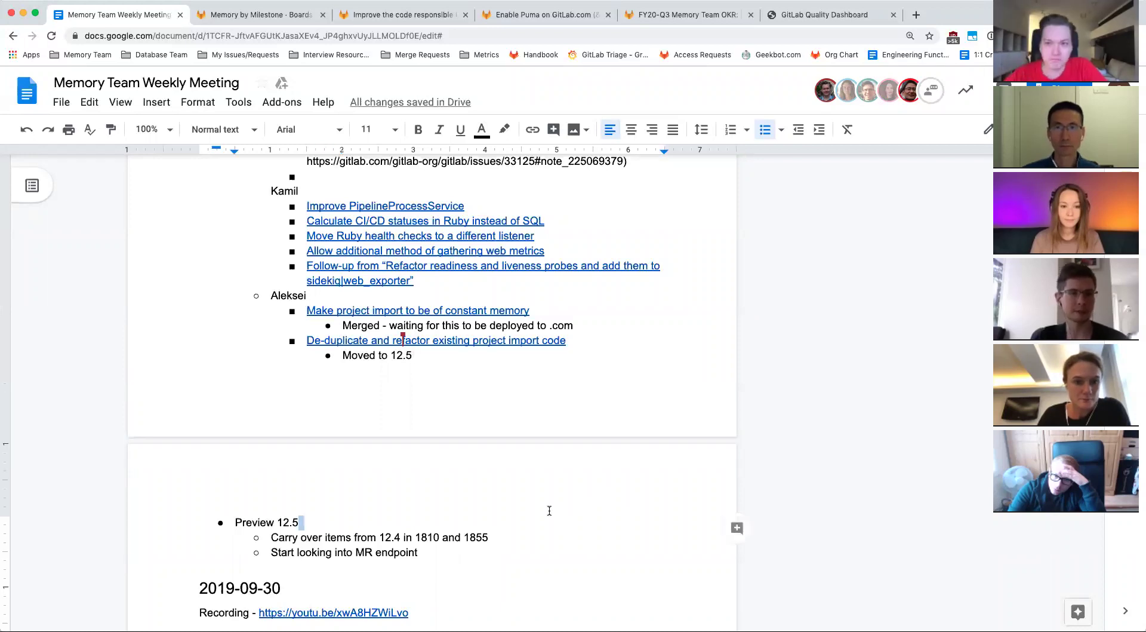
scroll(550, 511, "down", 1)
scroll(549, 511, "down", 1)
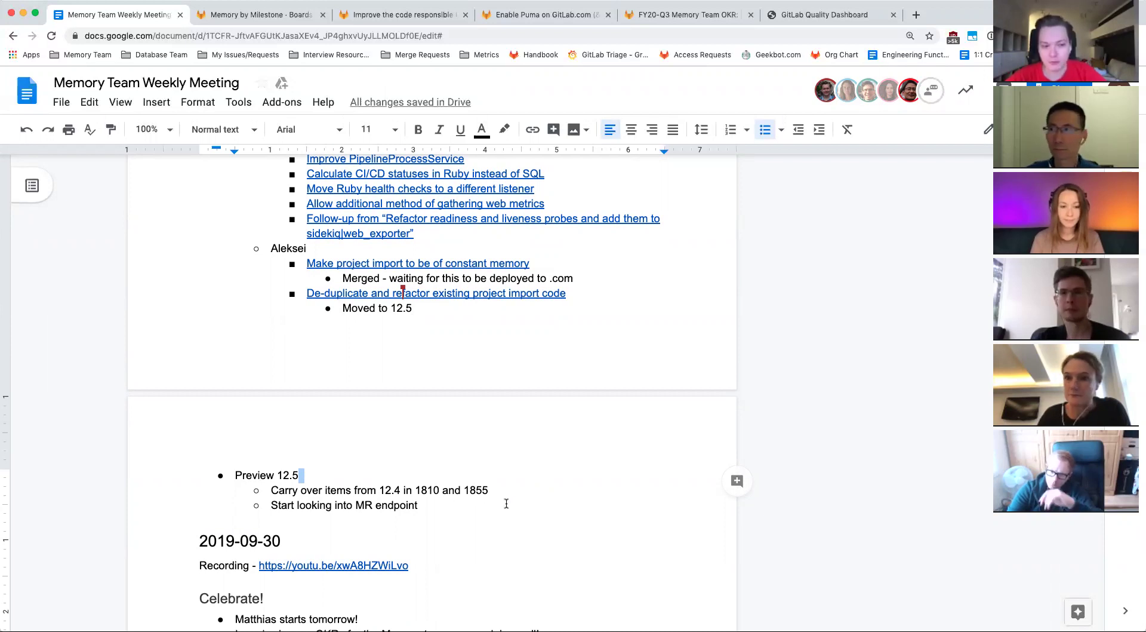
Add top-level bullets noting a teammate out next week and 'New team member starts Monday'
left_click(455, 505)
key("Return")
key("shift+Tab")
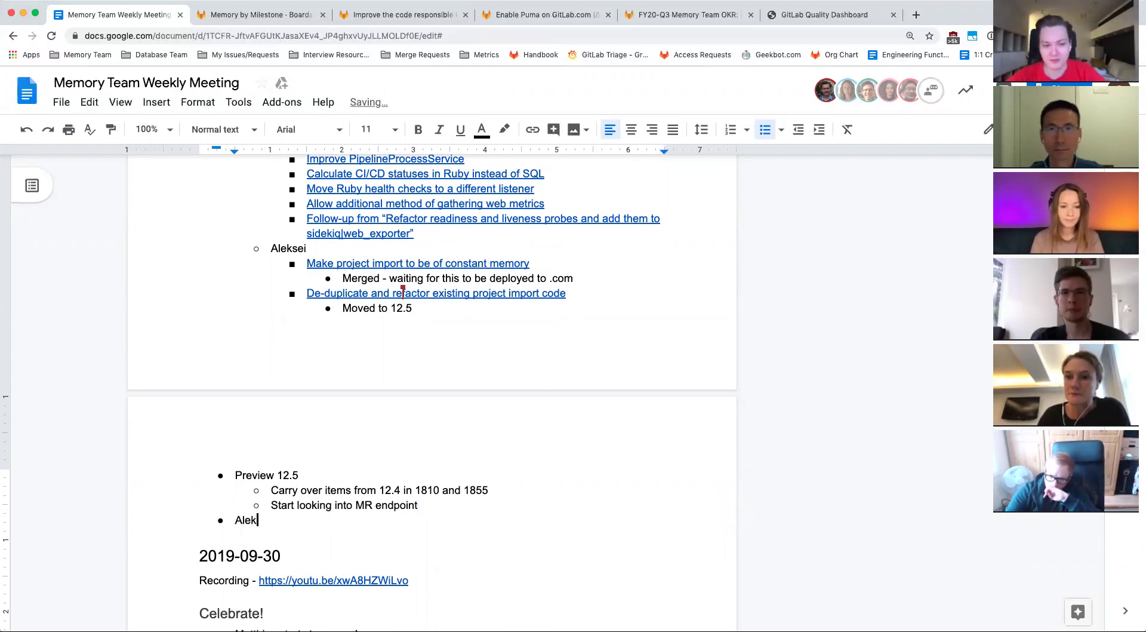
type("Aleksei out ")
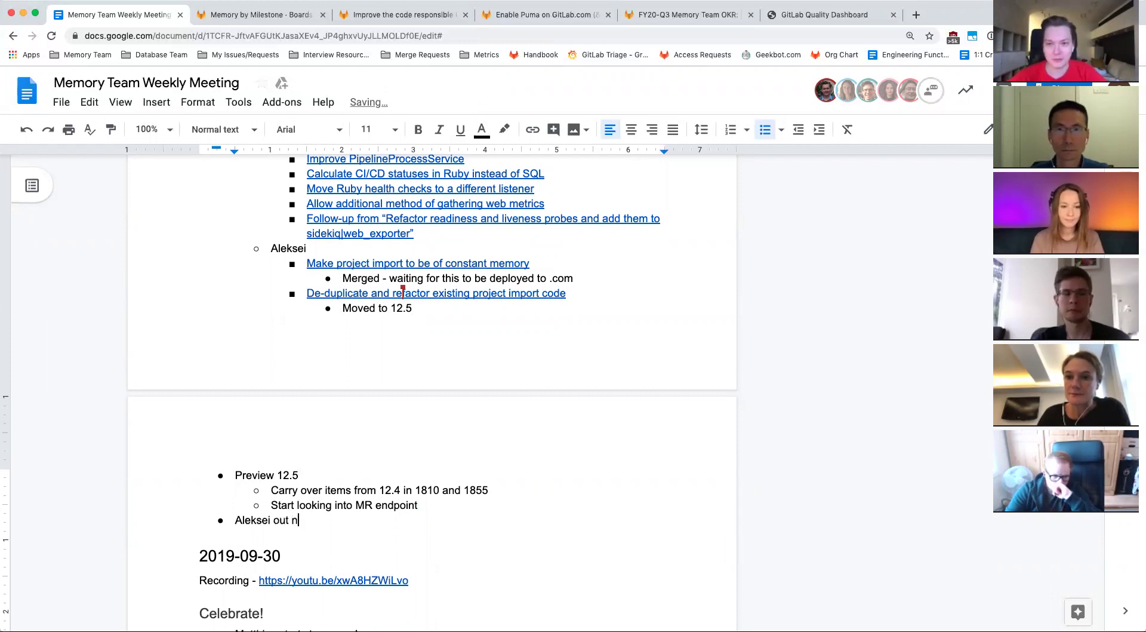
type("next week")
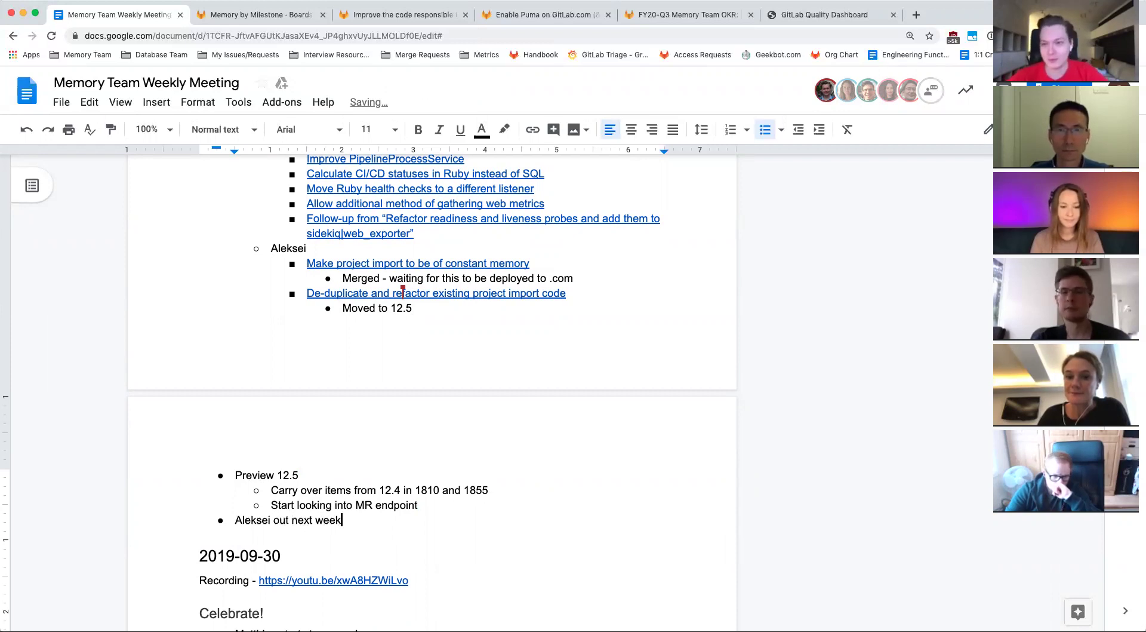
key("Return")
type("New team ")
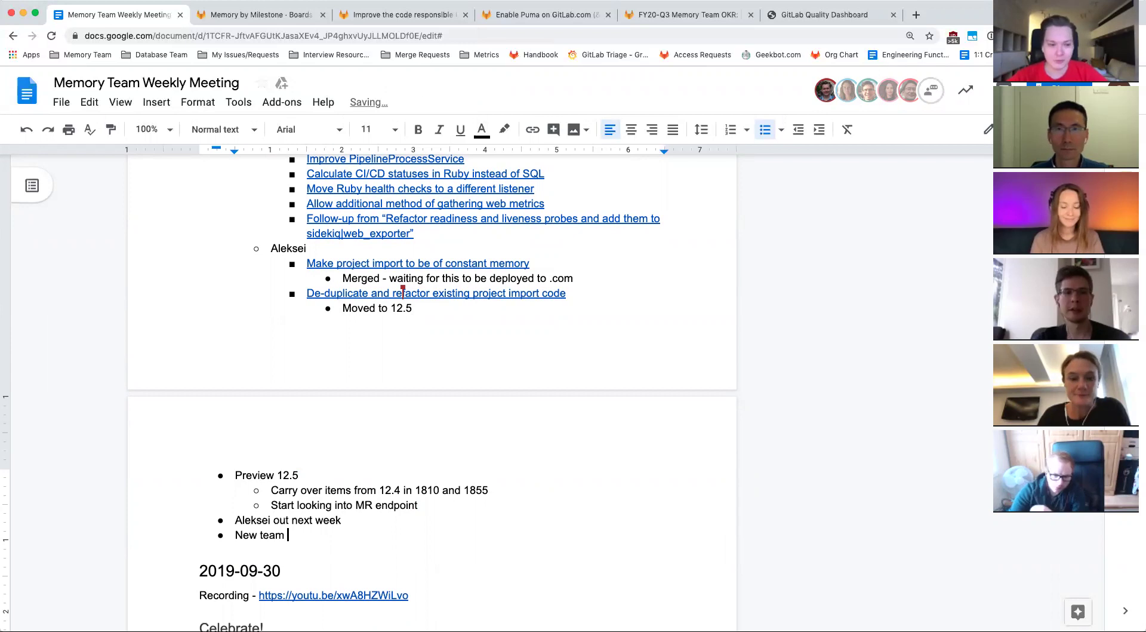
type("member starts Monda")
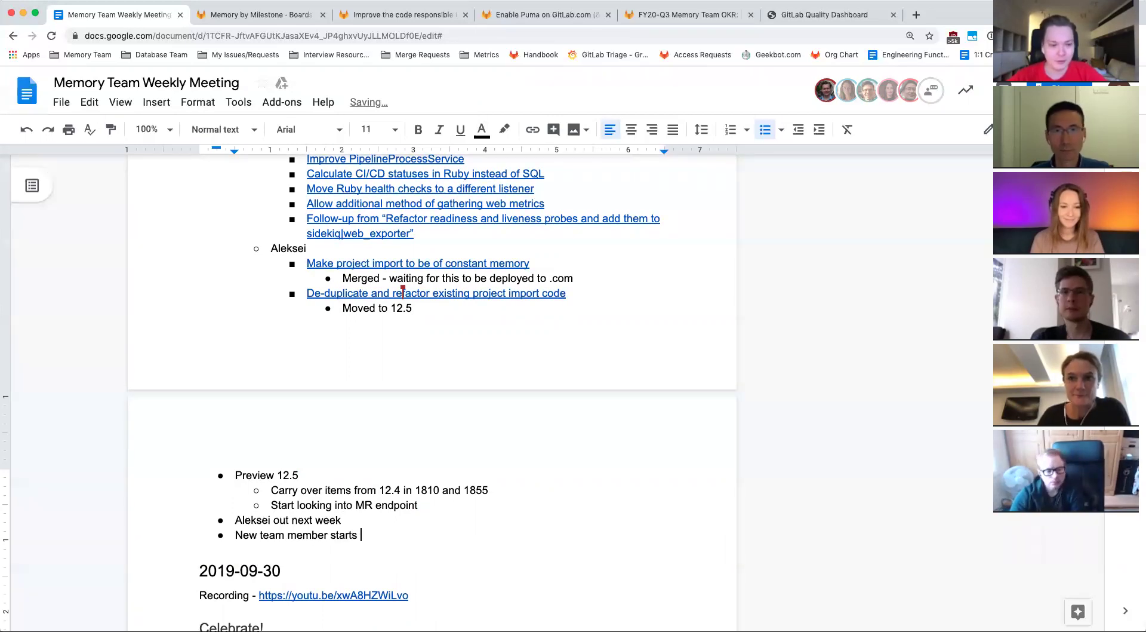